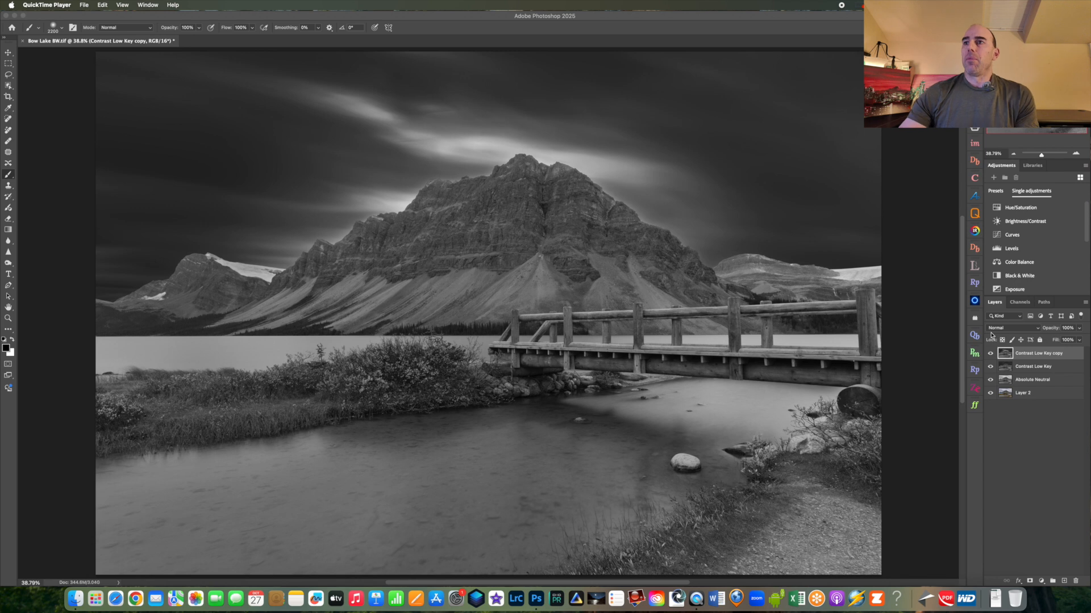
Step: Examine the saved region masks GND Opt, Bridge Opt, Grass, MTN, Water/Dirt and MTN Opt one after another
click(1018, 305)
click(1020, 303)
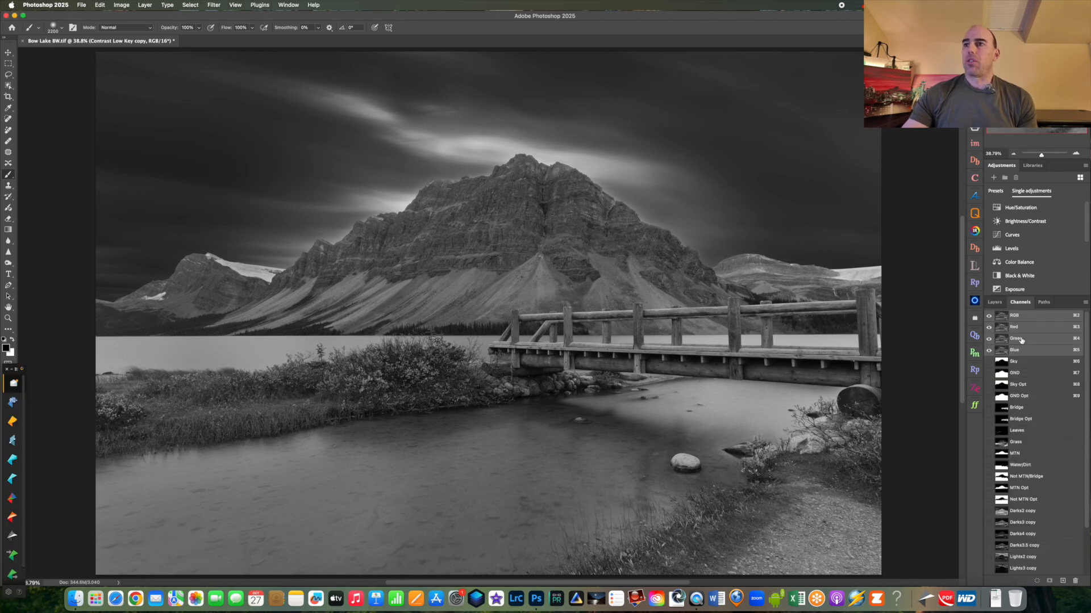
click(1020, 396)
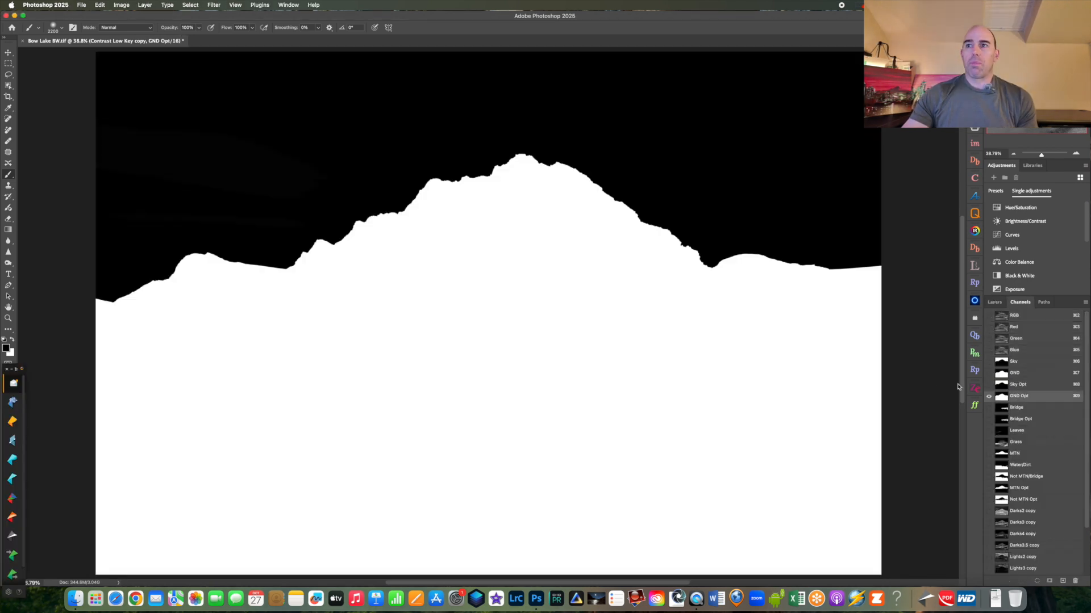
click(1018, 419)
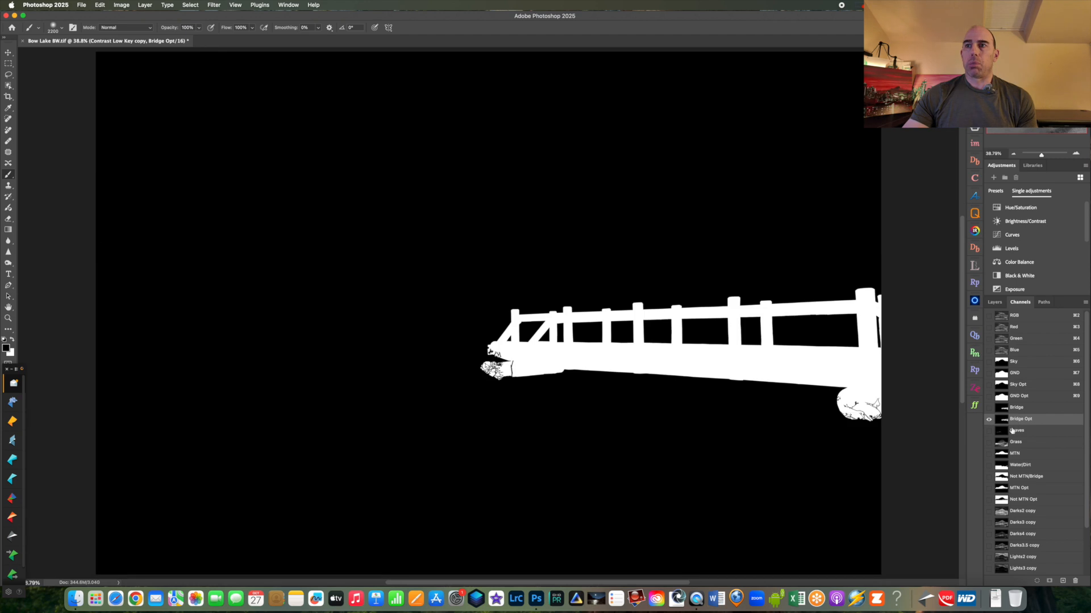
click(1016, 442)
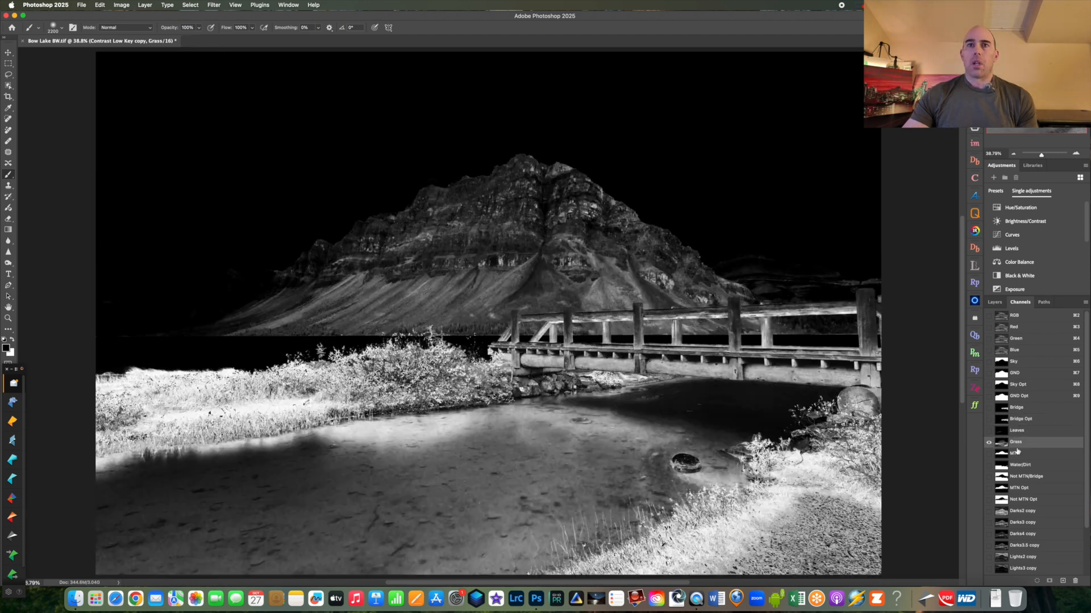
click(1016, 454)
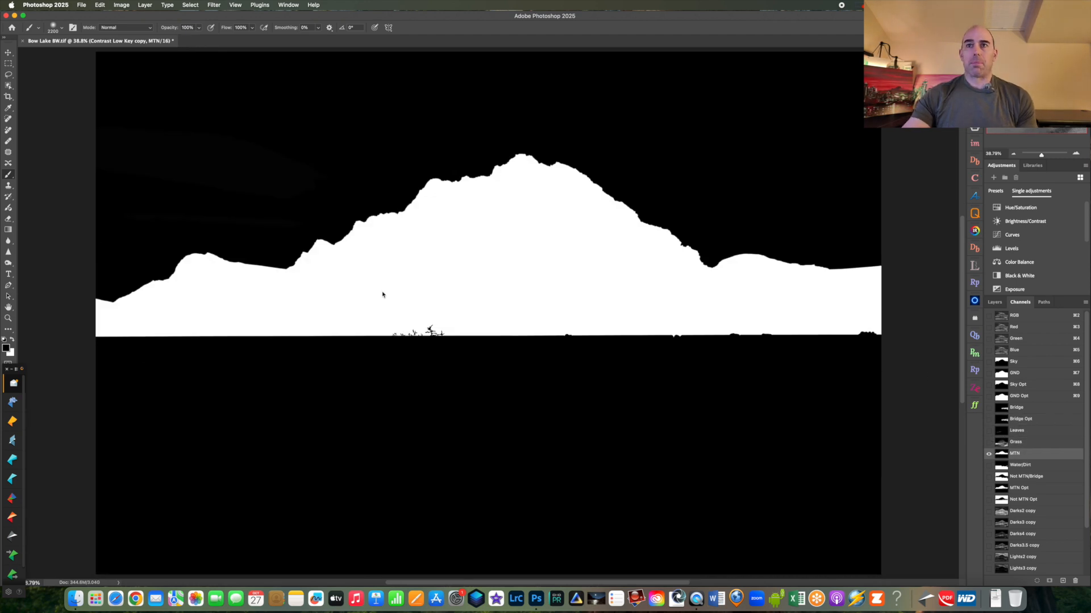
click(1016, 466)
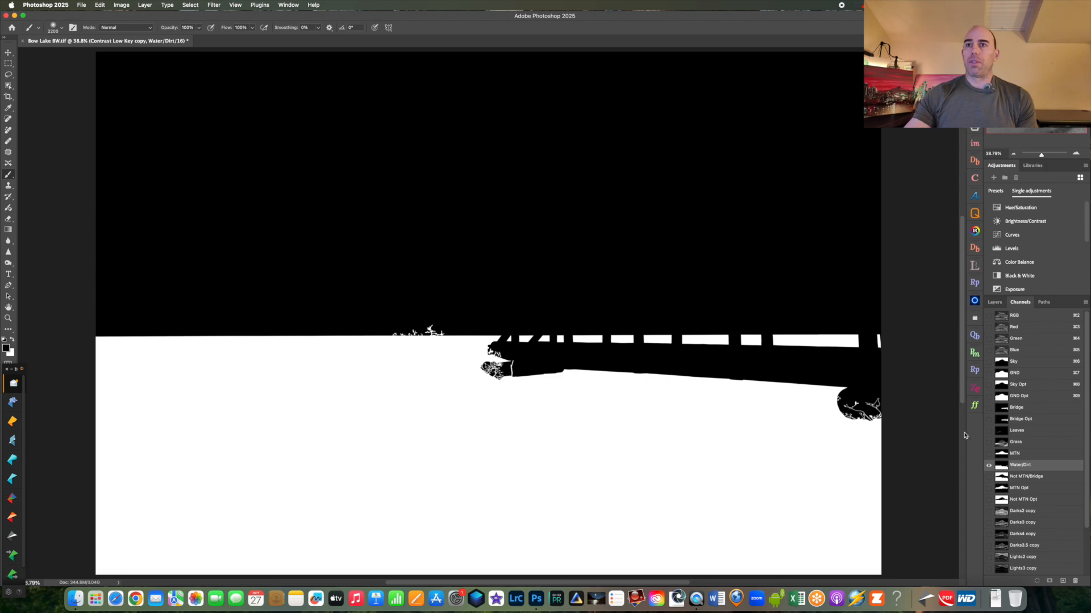
click(1020, 489)
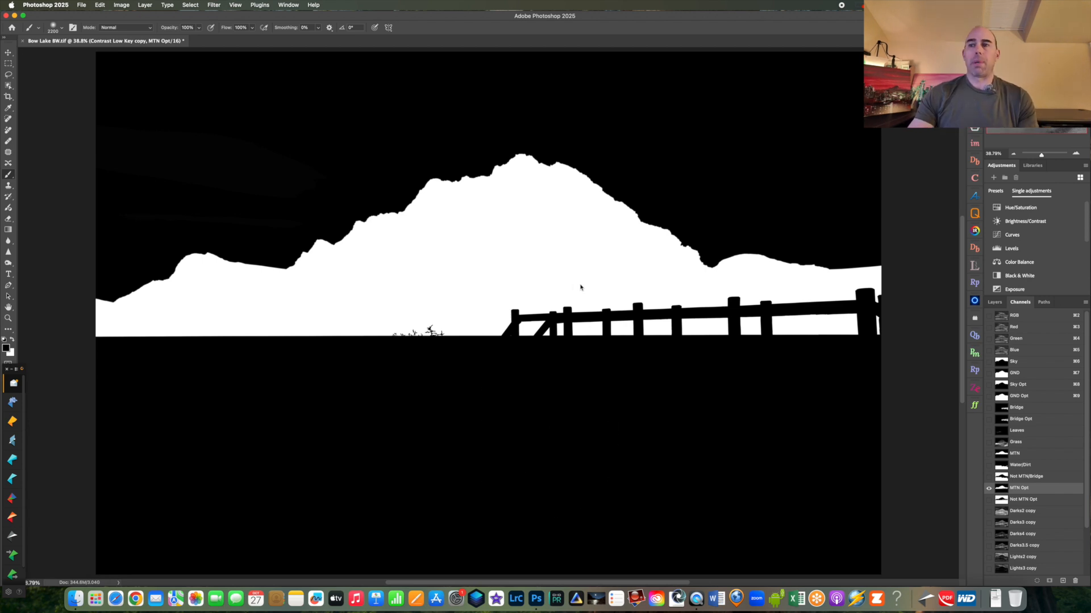
Step: Examine the Darks2, Darks3, Lights2.5 and Lights3.5 copy luminosity masks and return to the RGB composite and its layers
click(1028, 512)
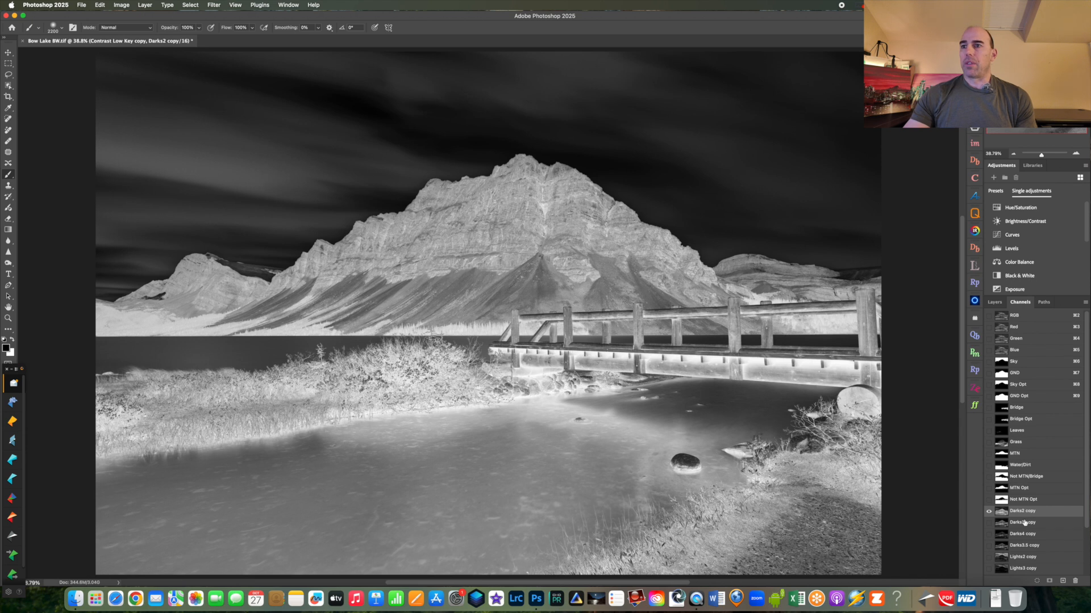
click(1024, 522)
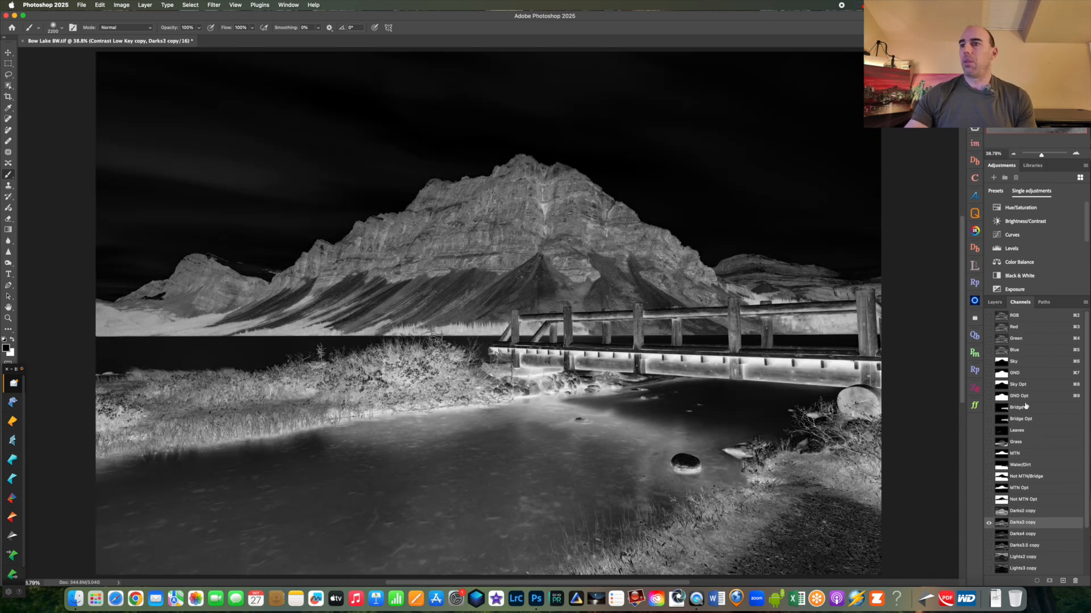
scroll(1026, 406, down, 4)
click(1027, 536)
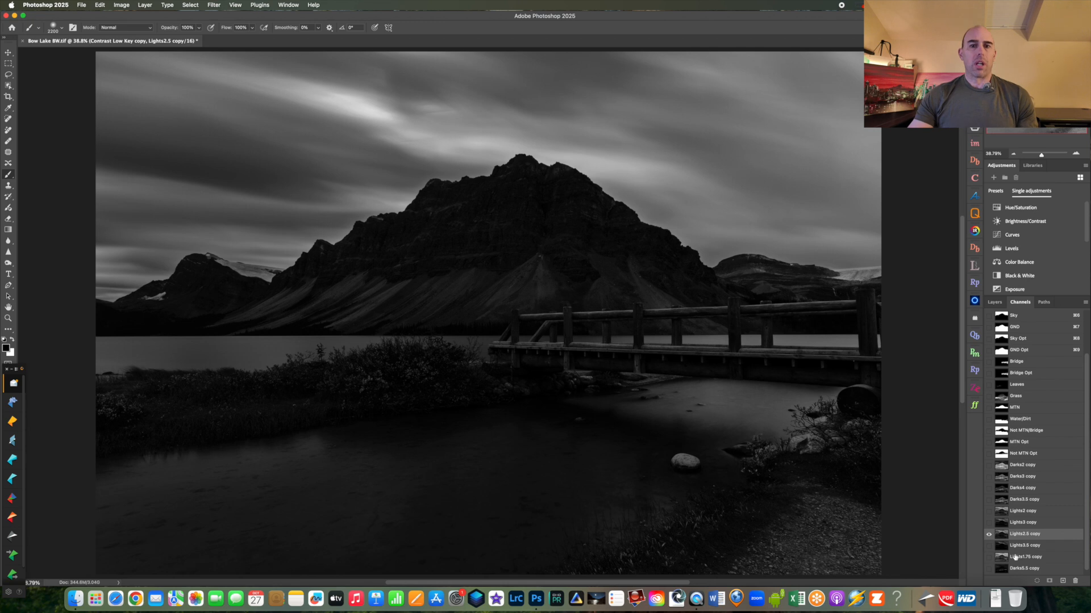
click(1021, 547)
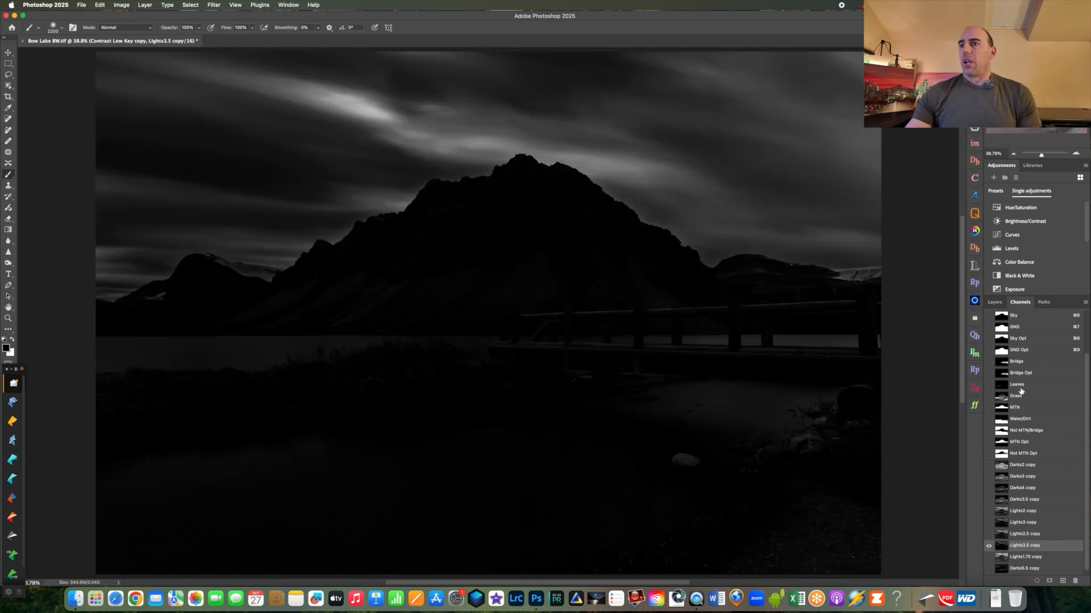
scroll(1088, 421, up, 2)
click(1016, 315)
click(993, 303)
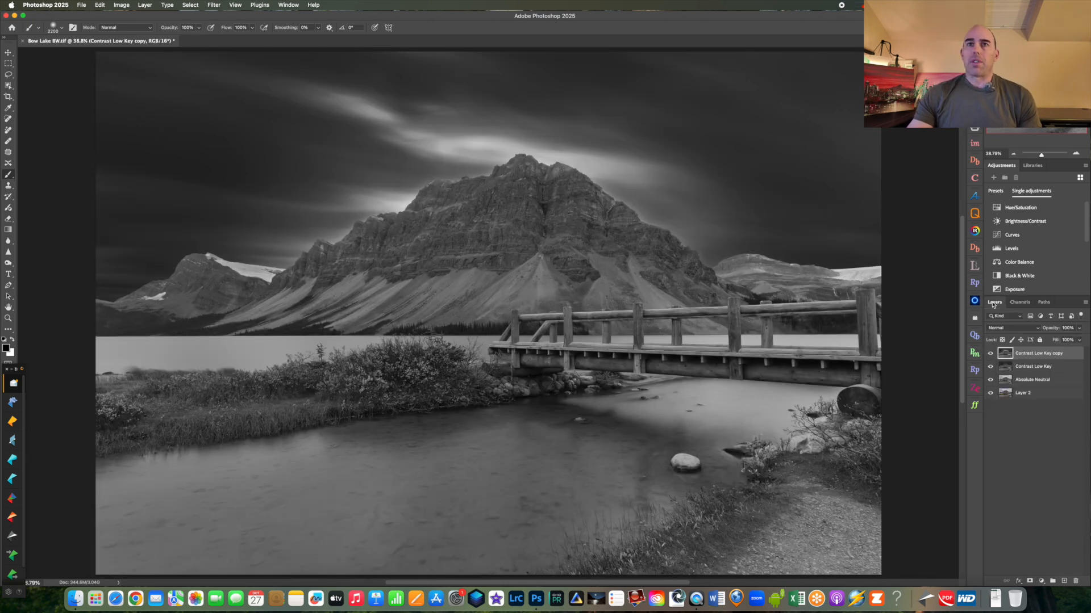
Step: Bring up Artisan Pro X, delete the Contrast Low Key copy layer and duplicate the Contrast Low Key layer afresh
click(974, 213)
click(951, 217)
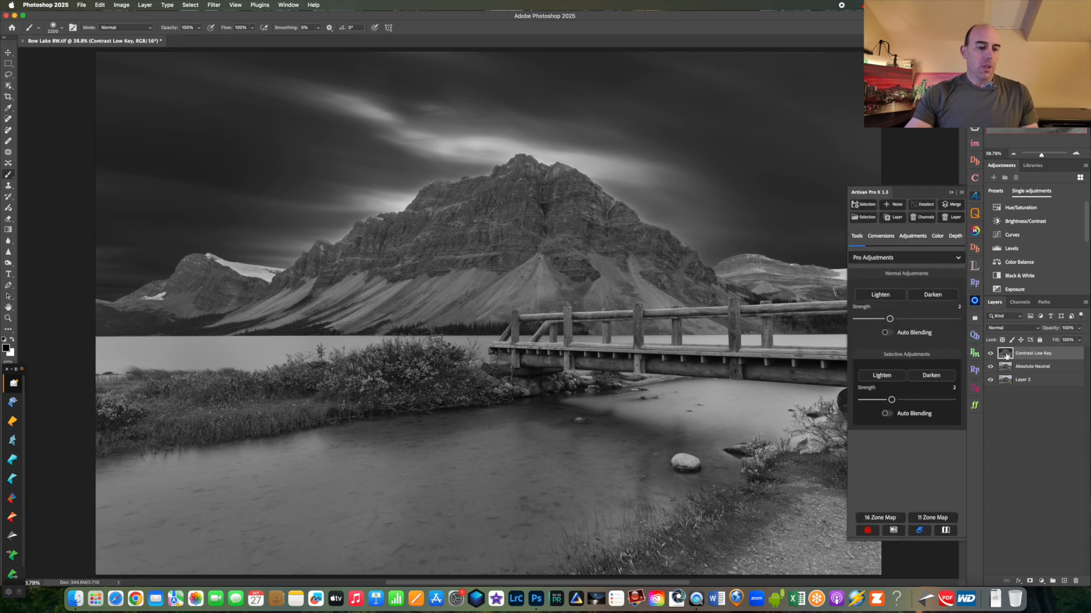
key(super+j)
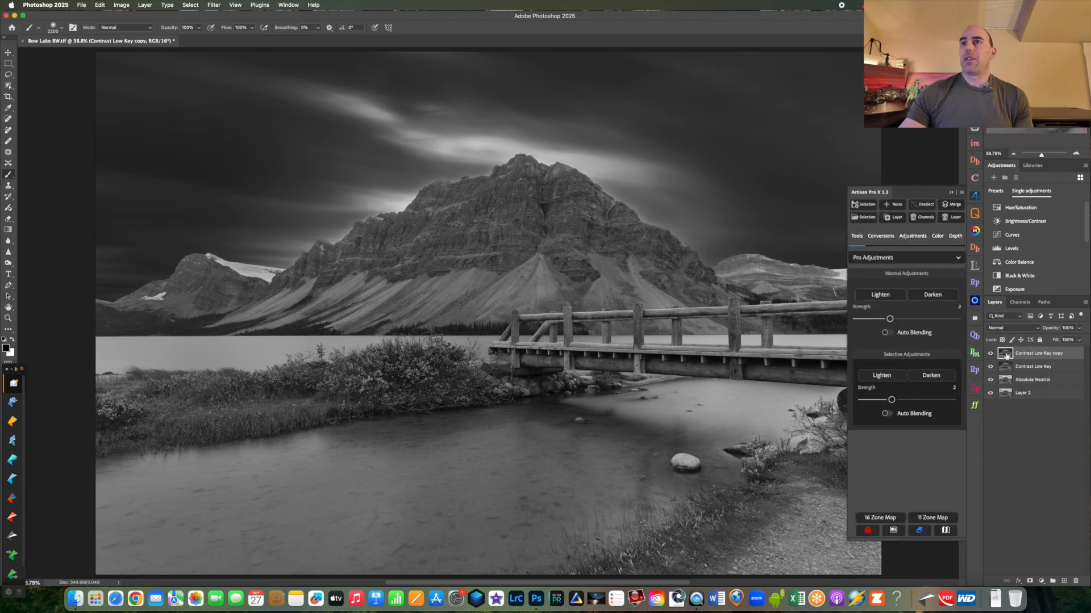
Step: Compare the Darks3, Darks4 and Darks3.5 copy luminosity masks and return to the RGB composite and its layers
click(863, 217)
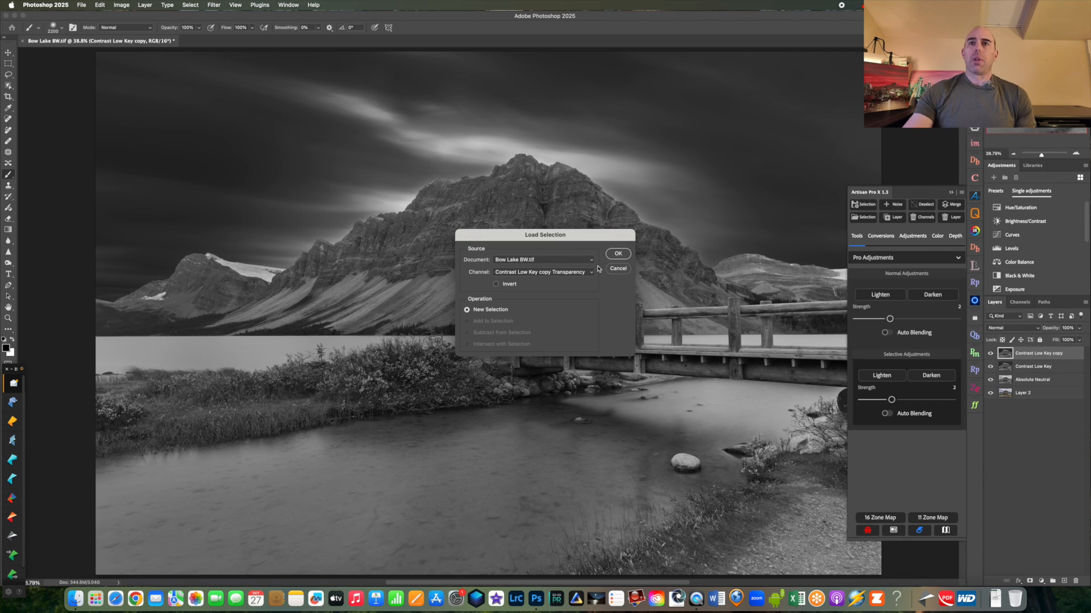
click(618, 268)
click(1020, 302)
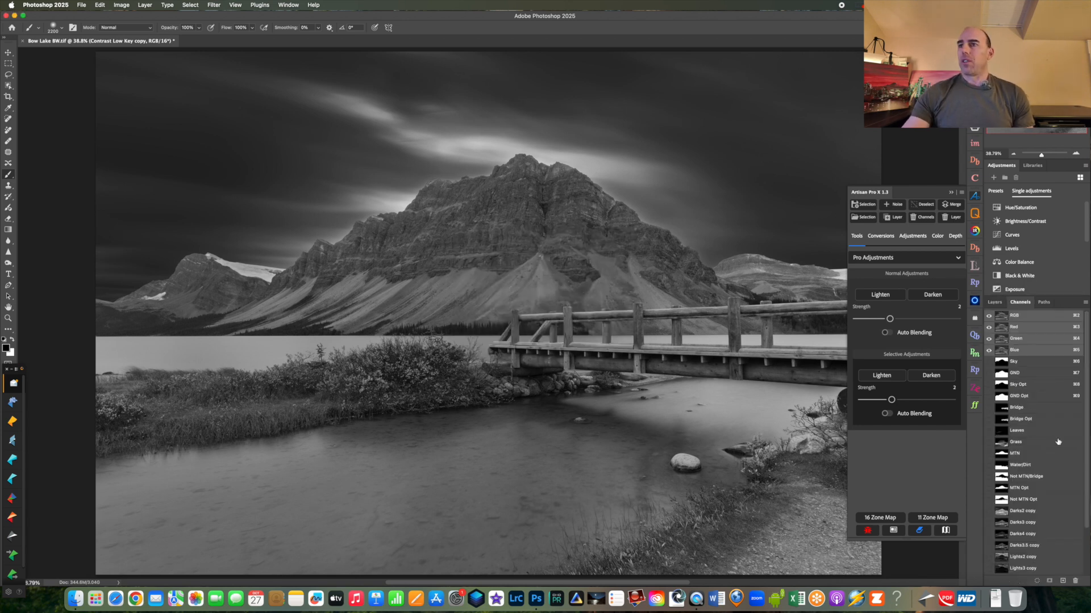
scroll(1083, 448, down, 3)
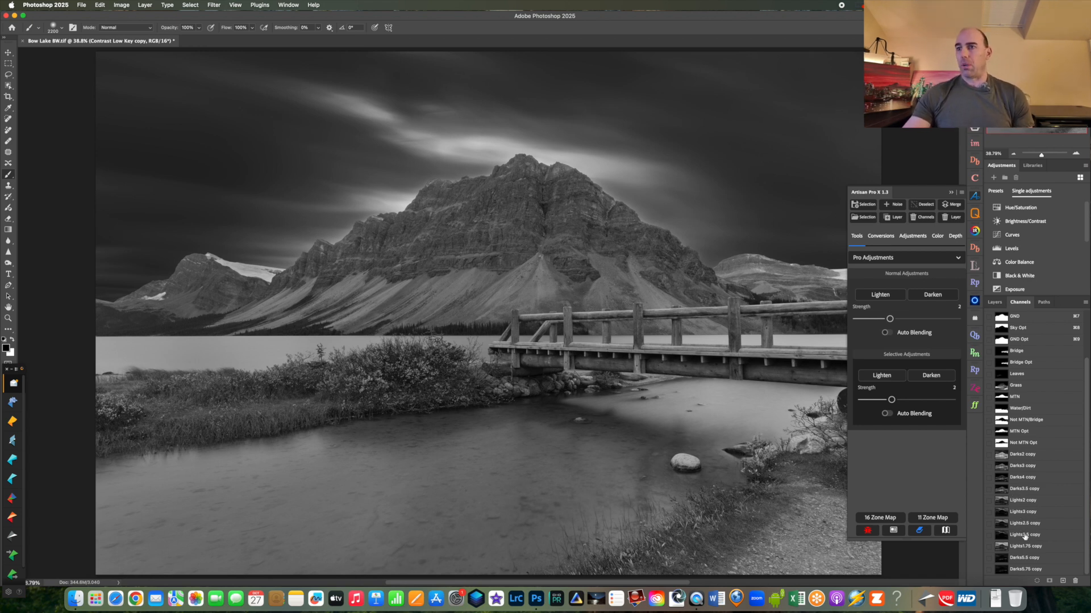
click(1019, 460)
click(1020, 466)
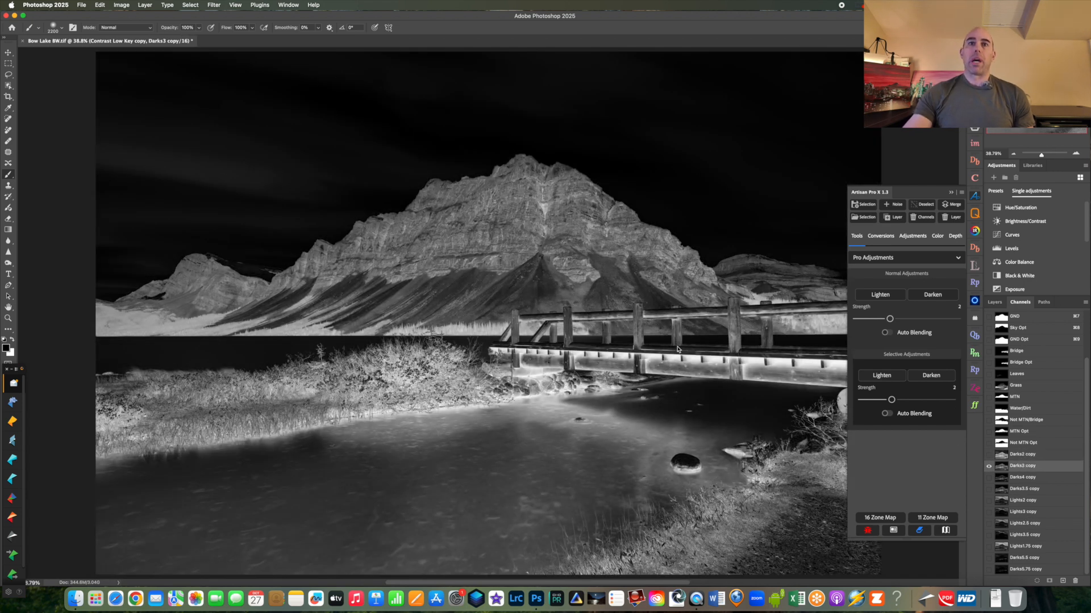
click(1030, 478)
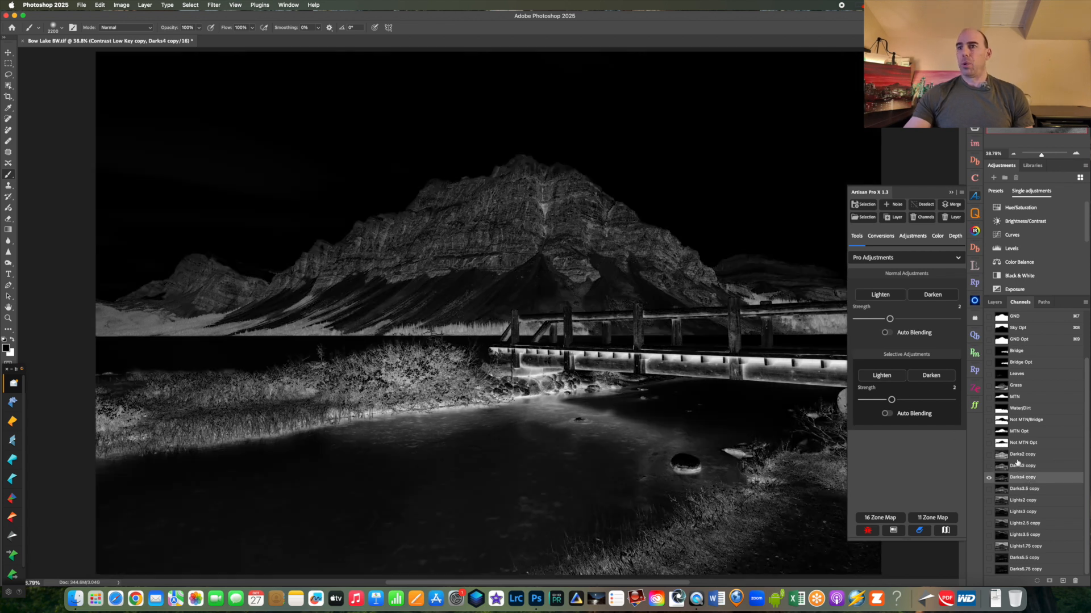
click(1024, 490)
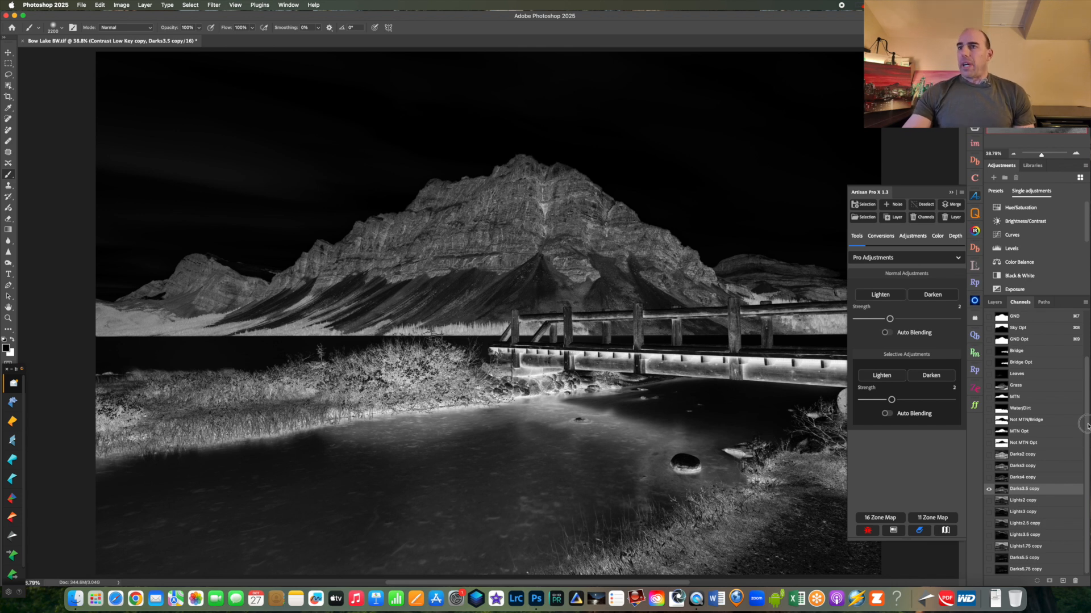
drag(1088, 432, 1086, 336)
click(1019, 318)
click(994, 302)
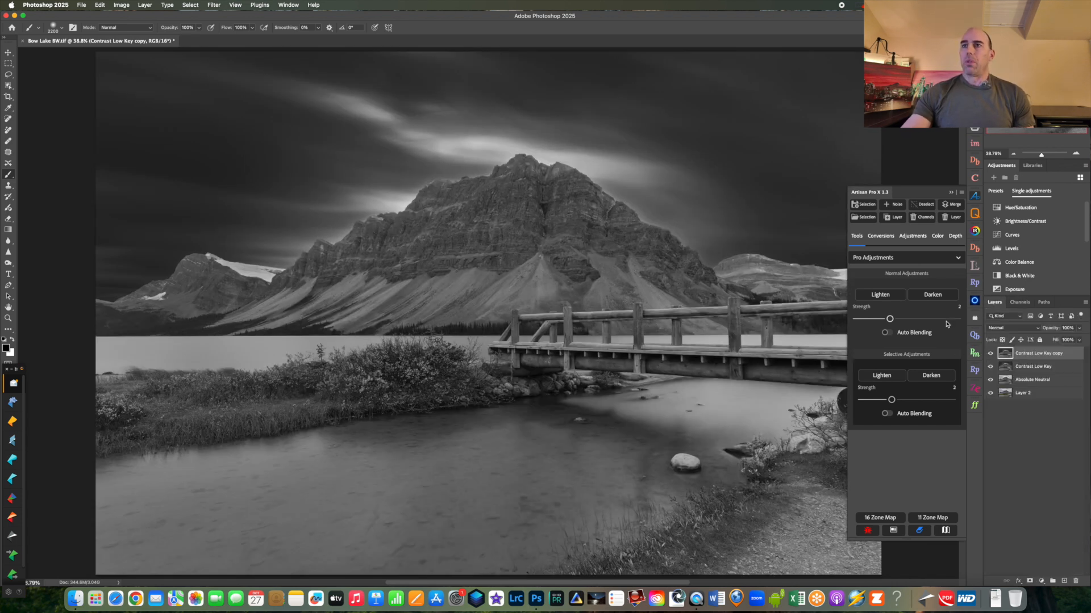
Step: Look through the channels available for loading as a selection and inspect the MTN Opt mask without loading it
click(863, 217)
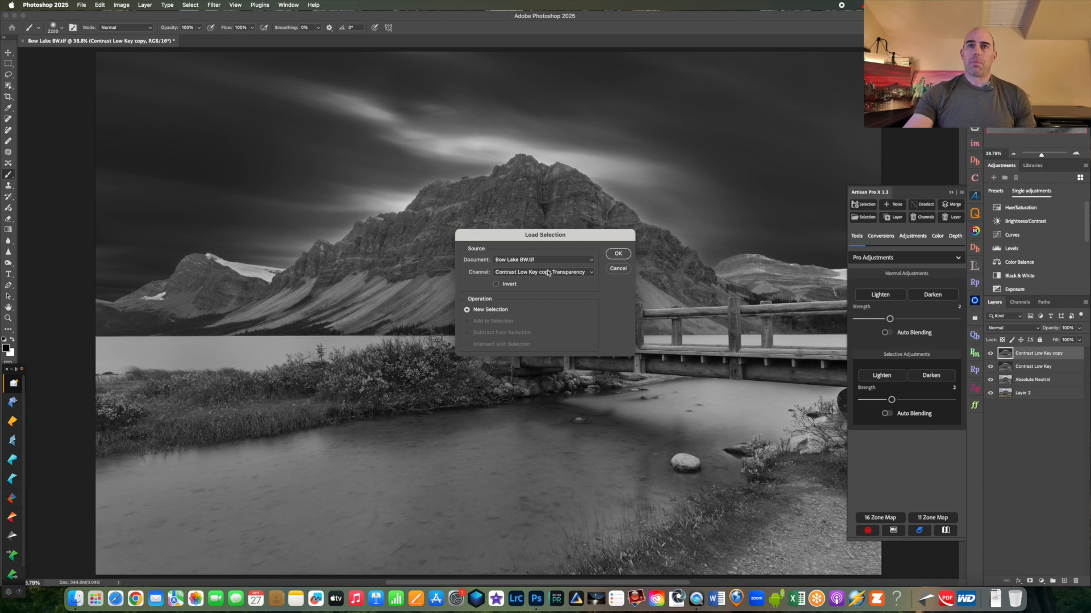
click(534, 272)
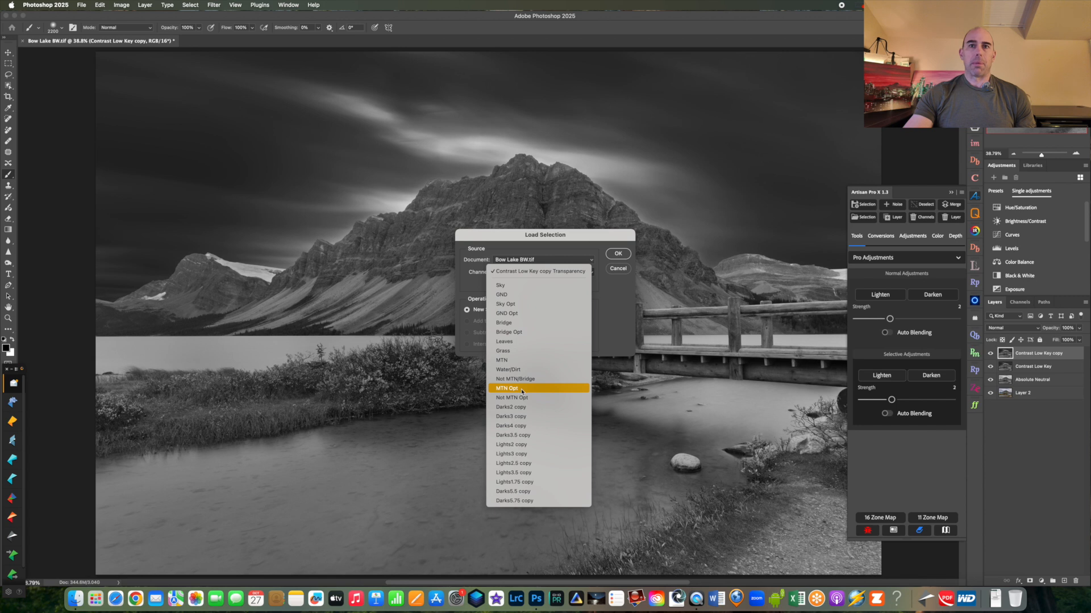
click(614, 273)
click(617, 269)
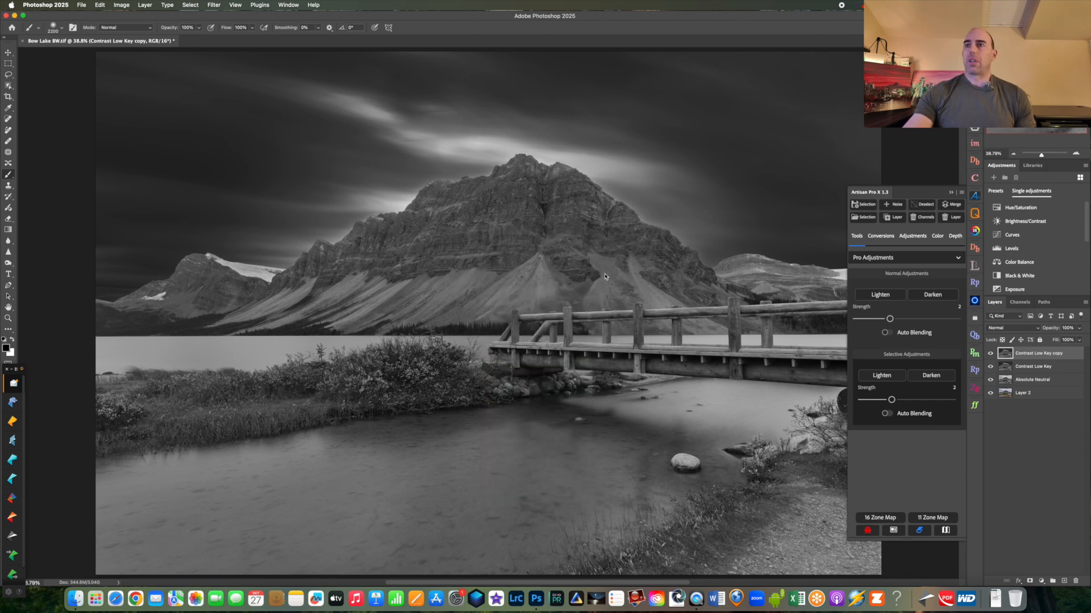
click(1020, 302)
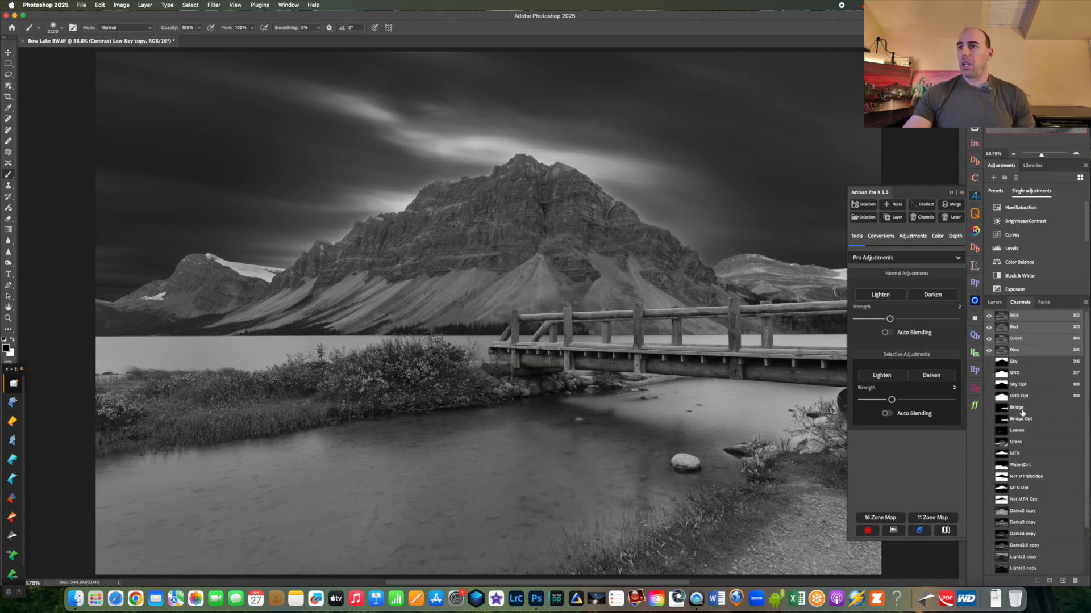
click(1020, 490)
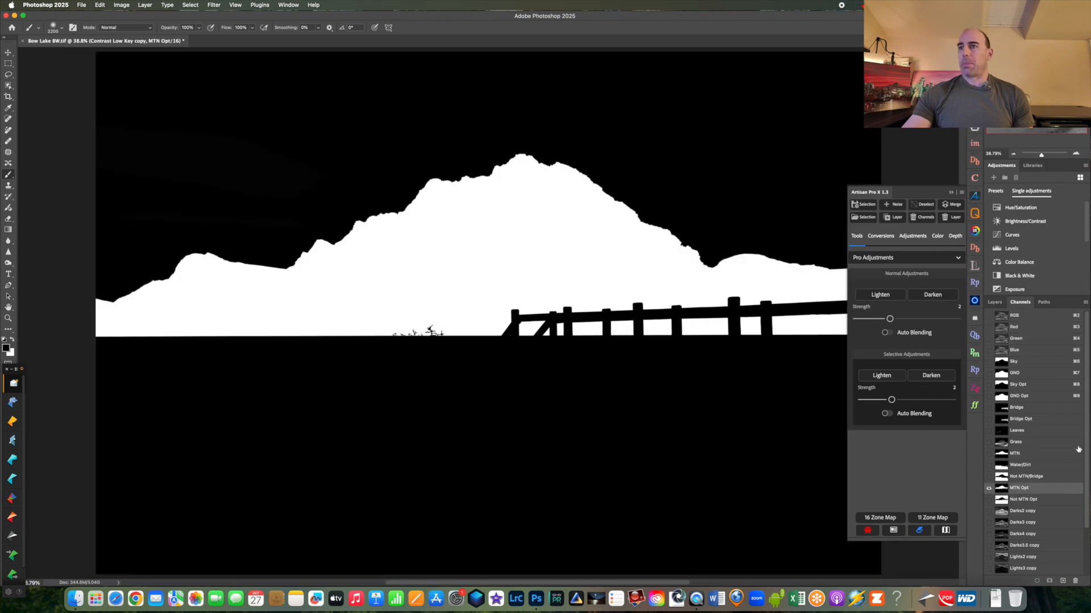
click(1015, 316)
click(994, 303)
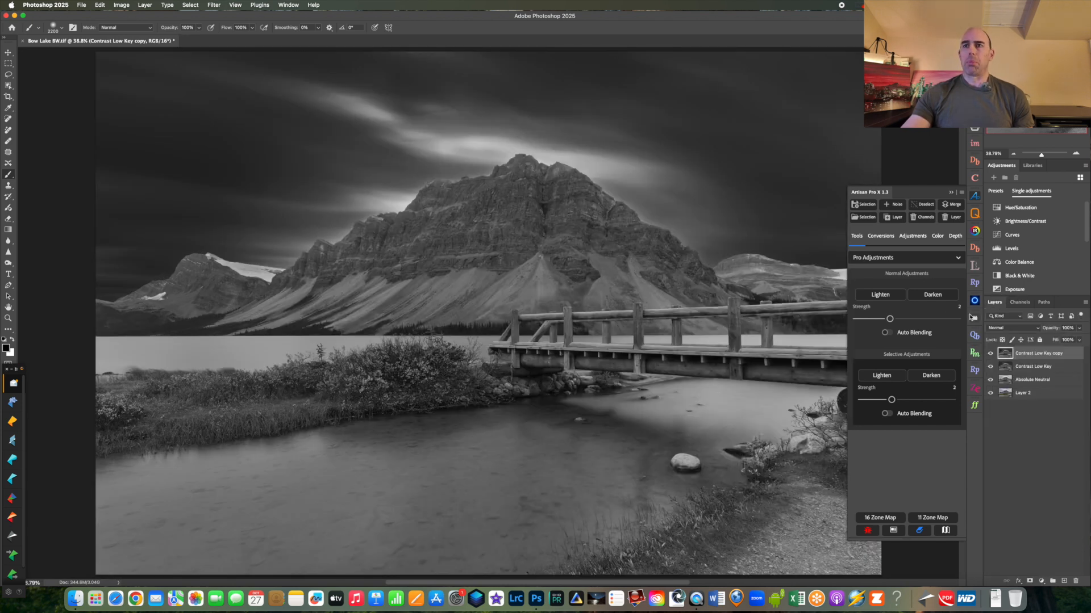
Step: Load the MTN Opt channel as a new selection around the mountains
click(862, 217)
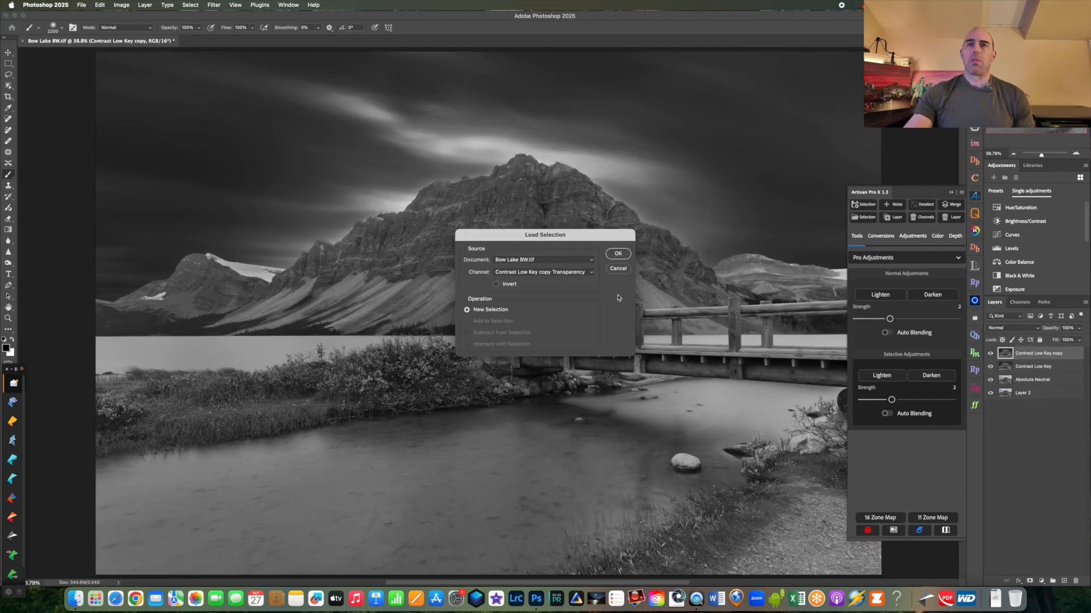
click(557, 271)
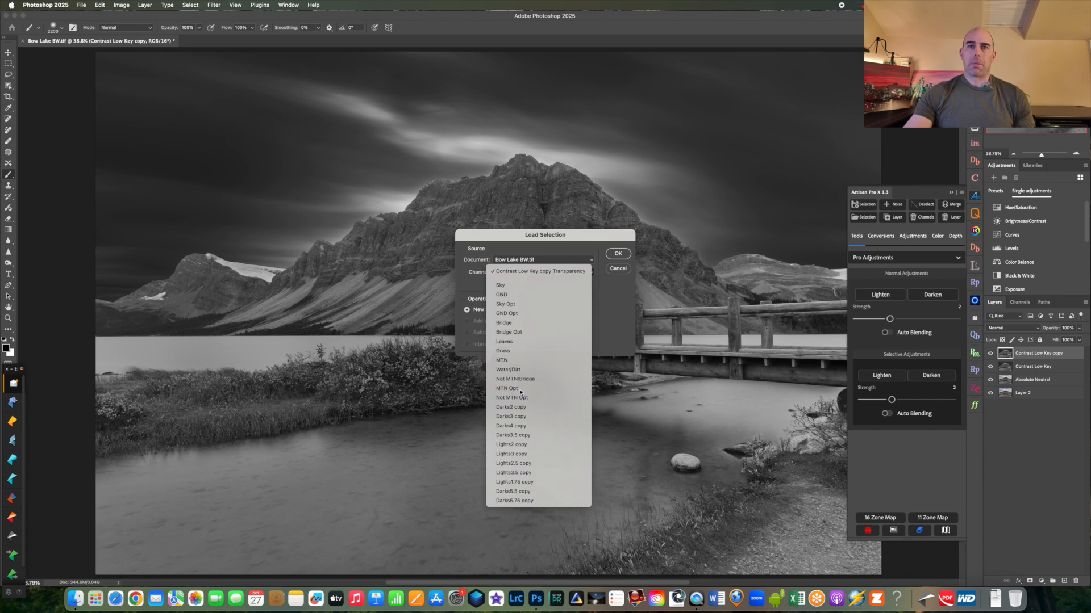
click(520, 389)
click(618, 253)
Step: Load the Darks3.5 copy channel and intersect it with the current mountain selection
click(862, 217)
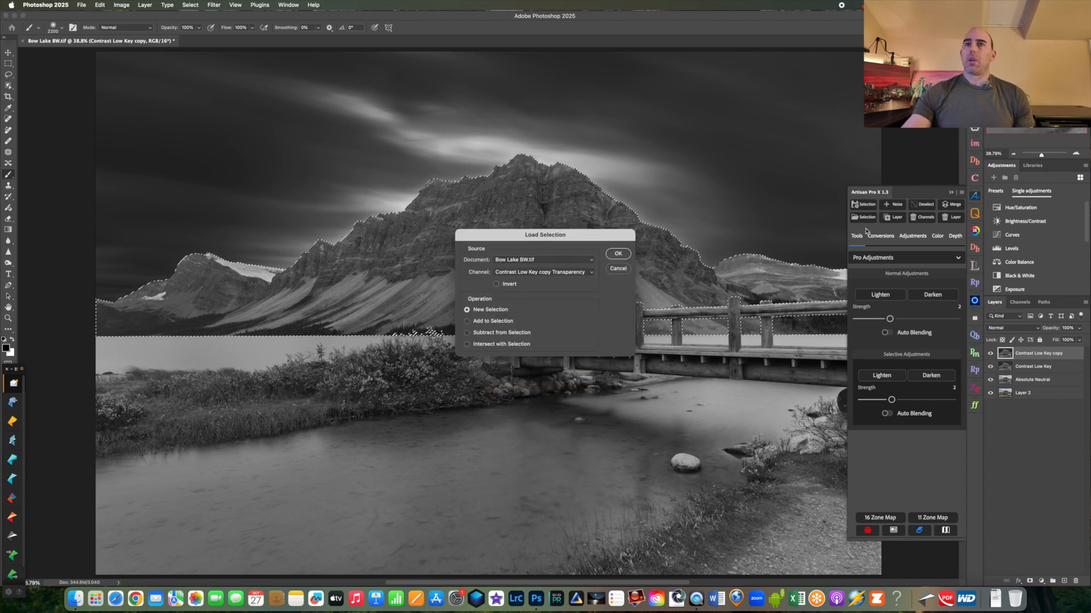
click(542, 272)
click(521, 435)
click(503, 345)
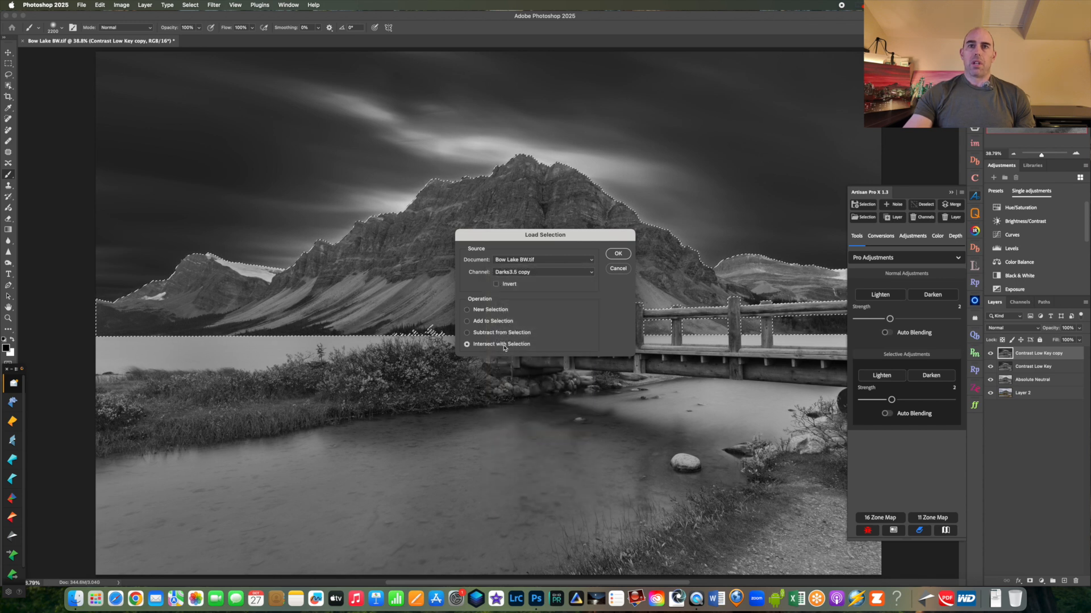
key(Return)
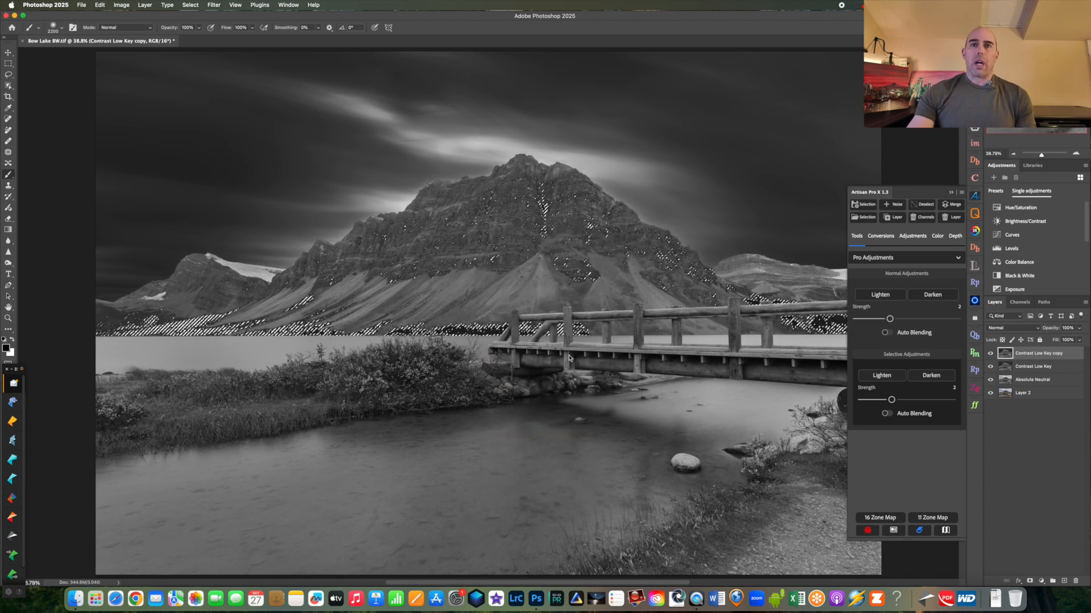
Step: Hide the selection edges and repeatedly apply Artisan's selective Darken at strength 2 to the mountain's dark tones
key(super+h)
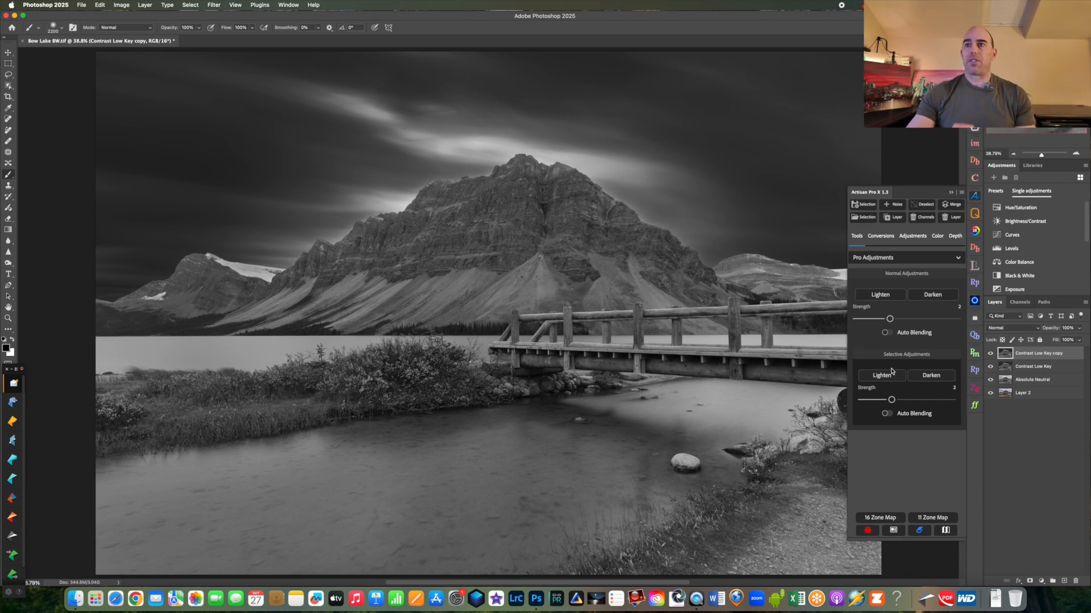
click(930, 376)
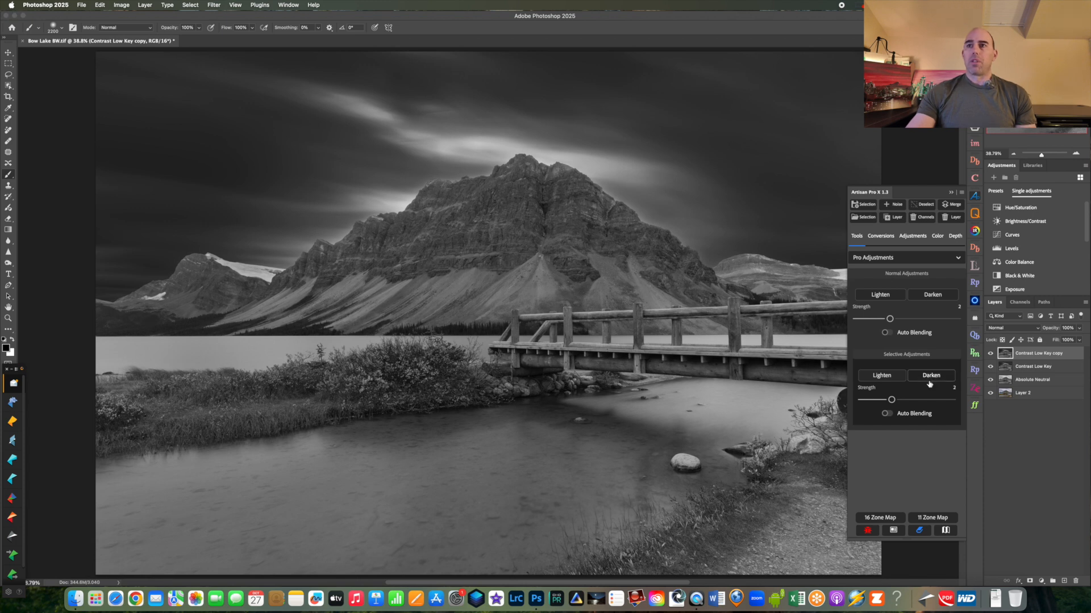
click(930, 378)
click(930, 376)
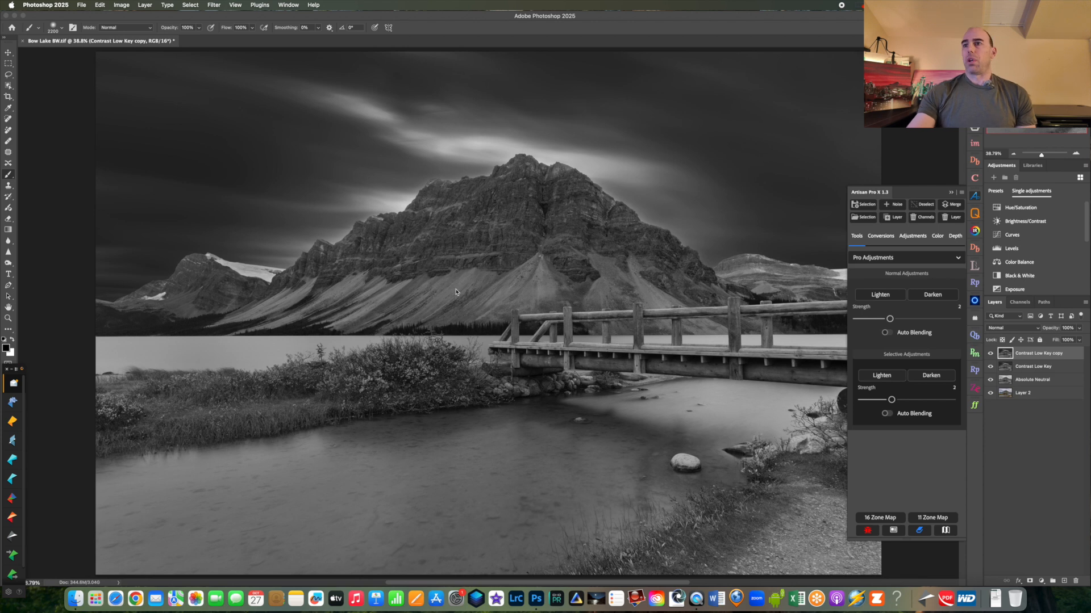
Step: Repeatedly darken the selected mountain shadows with Artisan's large top-to-bottom depth gradient at strength 2
click(954, 237)
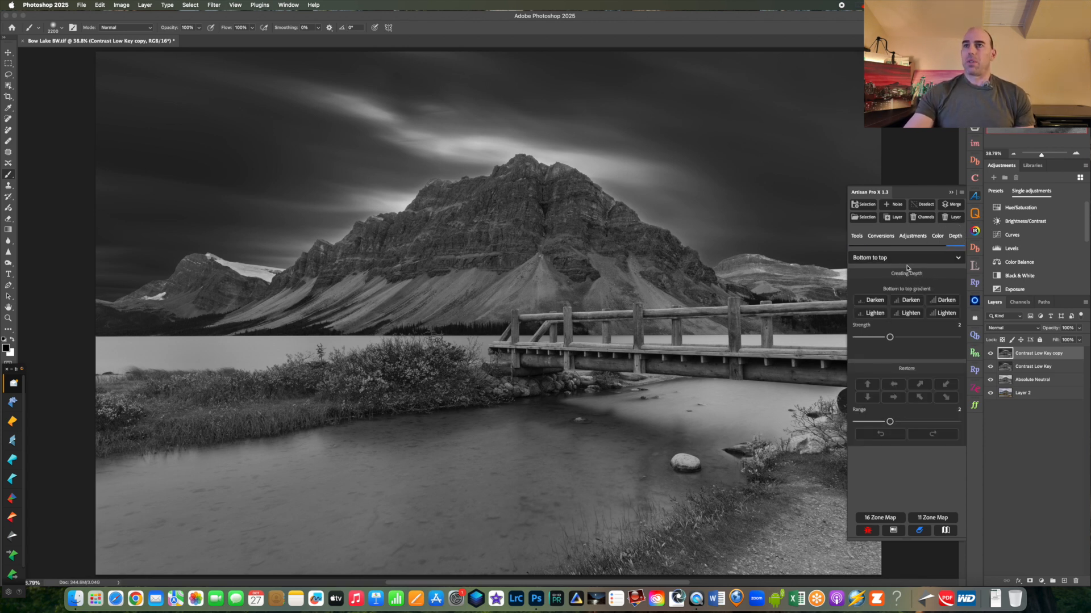
click(906, 259)
click(883, 286)
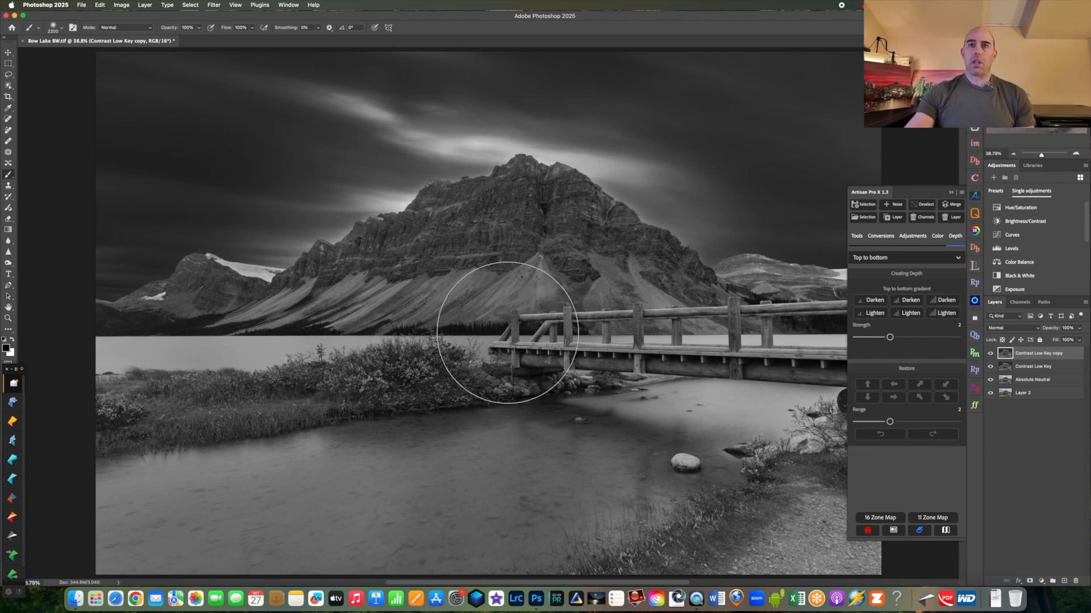
click(944, 301)
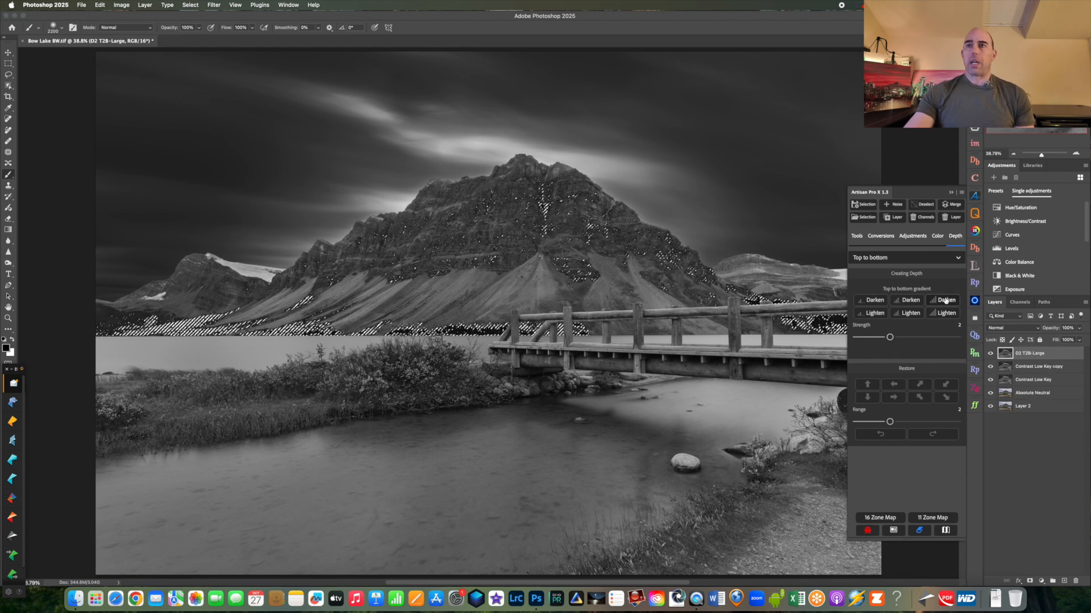
click(946, 304)
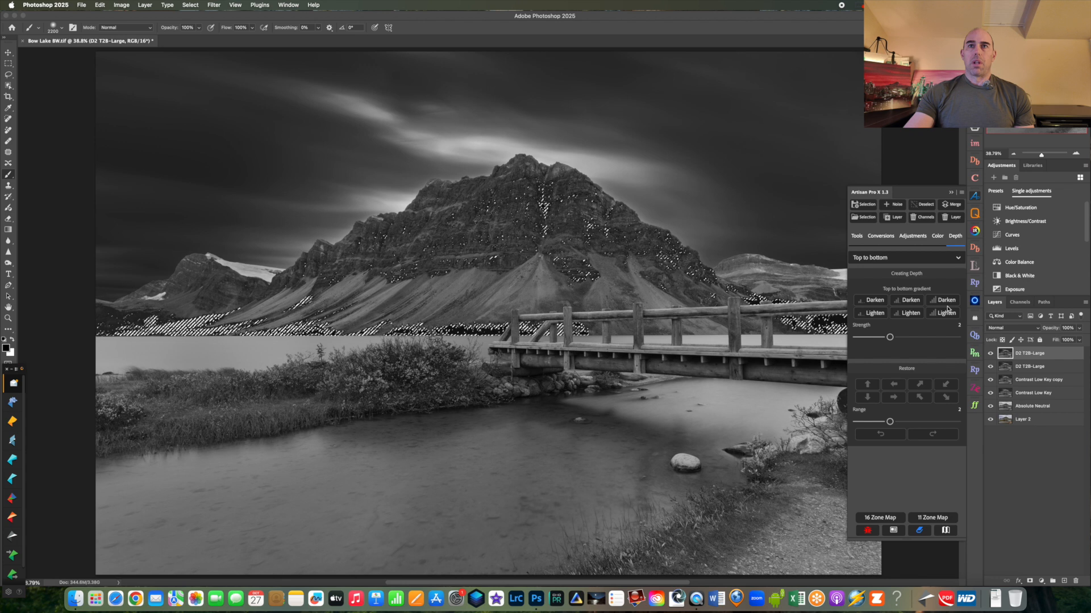
click(946, 302)
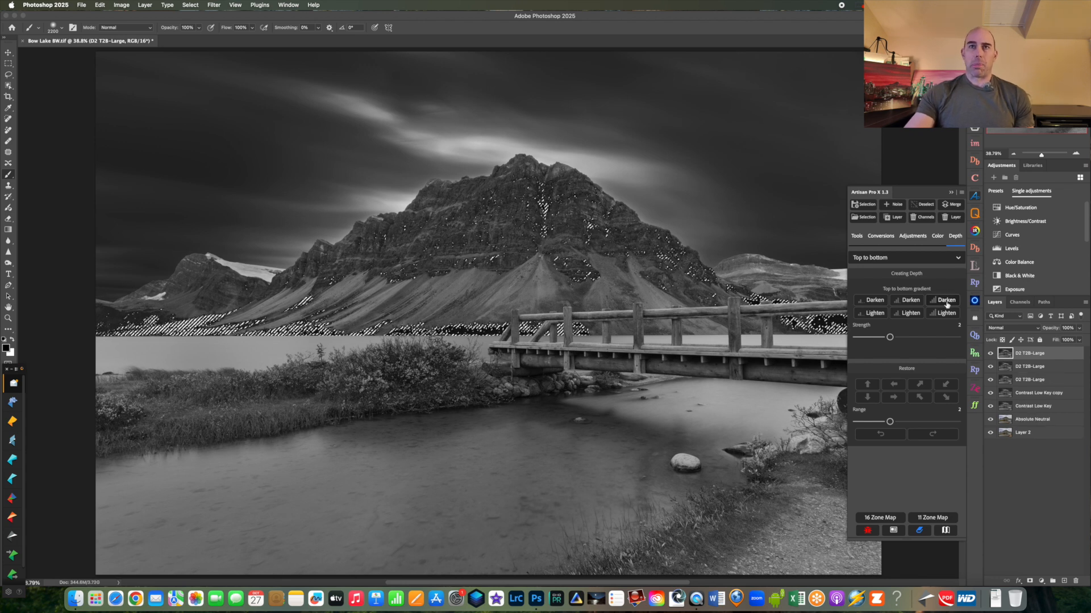
click(947, 303)
Step: Darken the selected mountain shadows three more times with the medium top-to-bottom gradient
click(911, 307)
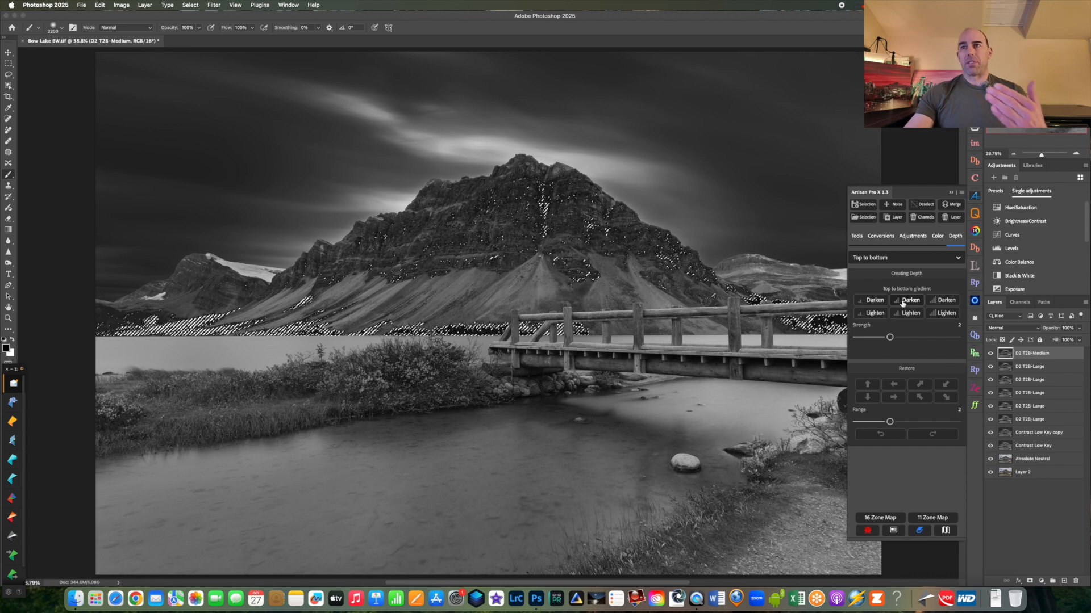
click(902, 306)
click(899, 307)
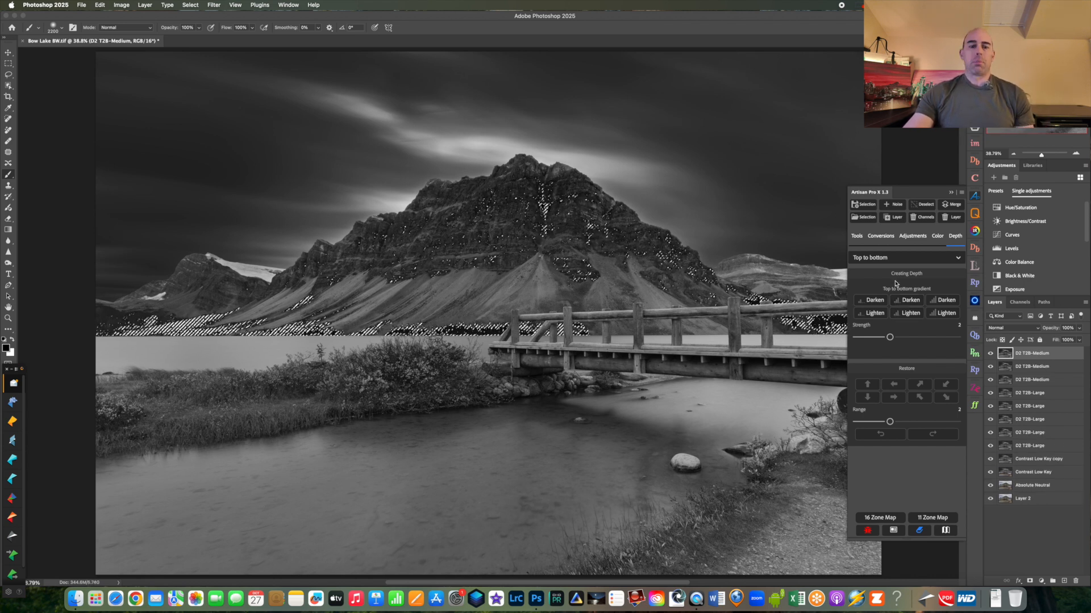
Step: Merge all the top-to-bottom darkening layers into a single layer and clear the selection
click(951, 205)
click(950, 205)
click(951, 207)
click(952, 207)
click(952, 207)
click(953, 206)
click(952, 206)
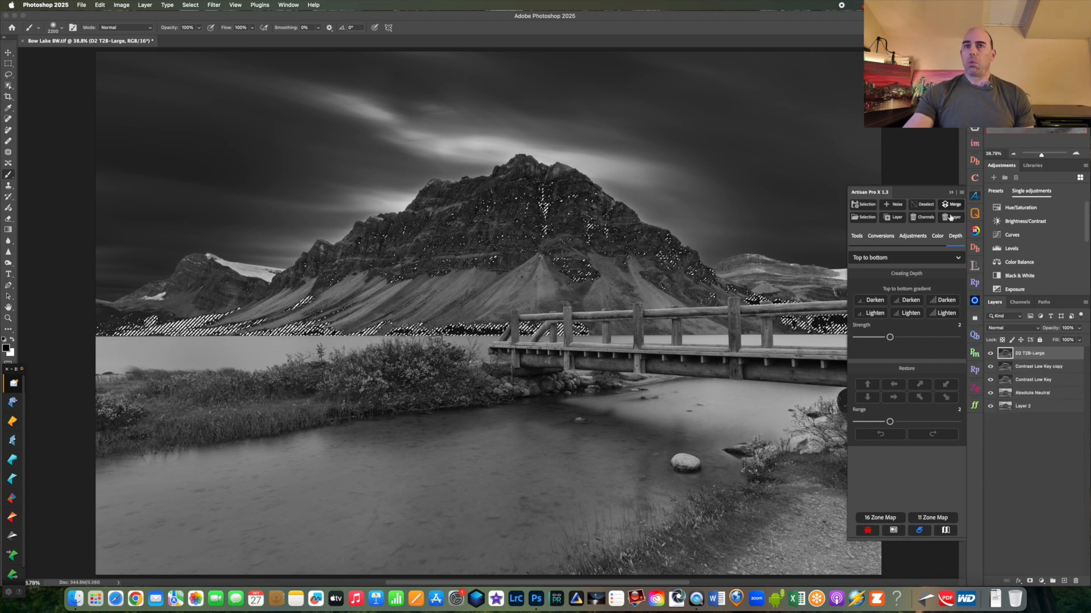
key(super+d)
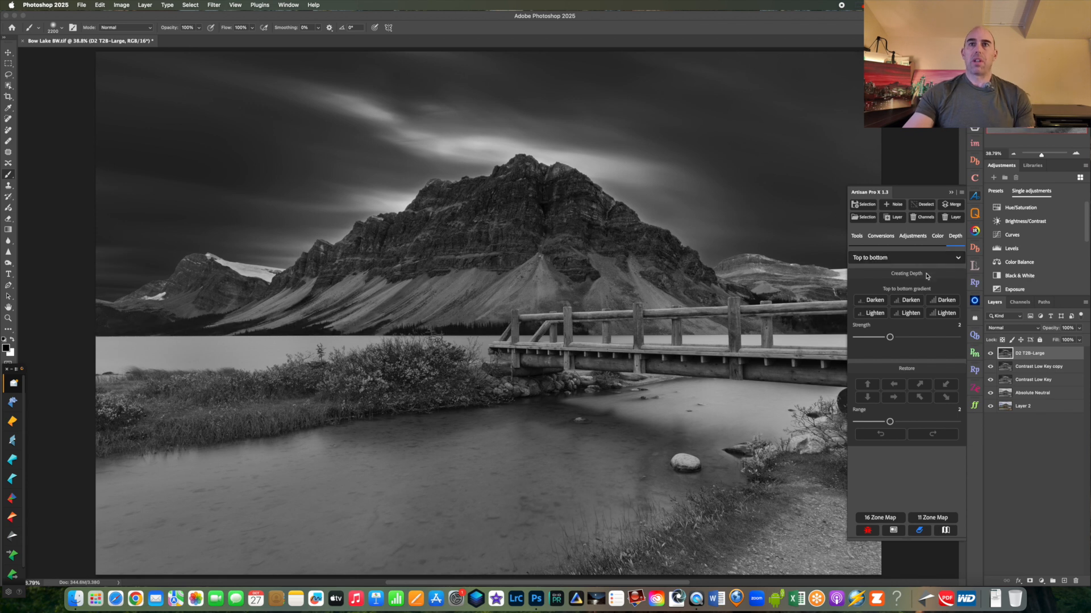
Step: Load the MTN Opt channel as a new selection around the mountains
click(953, 193)
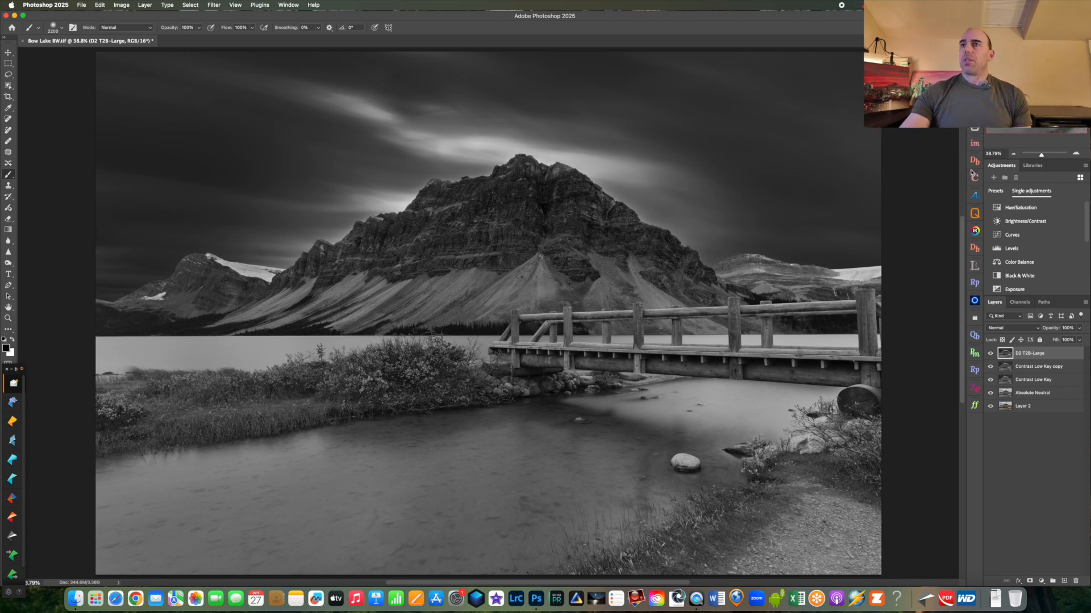
click(975, 198)
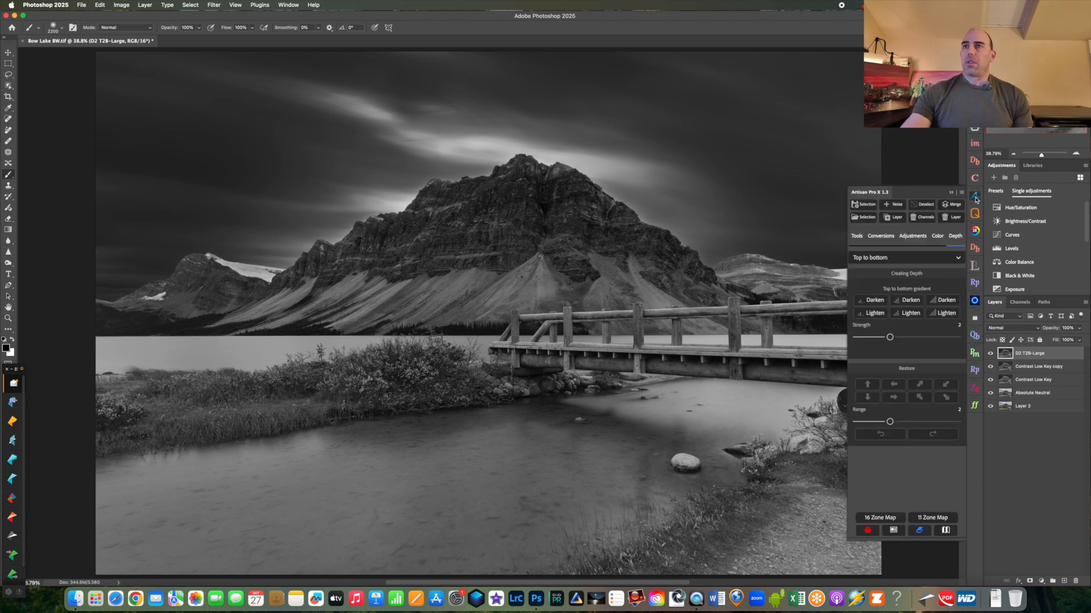
click(864, 218)
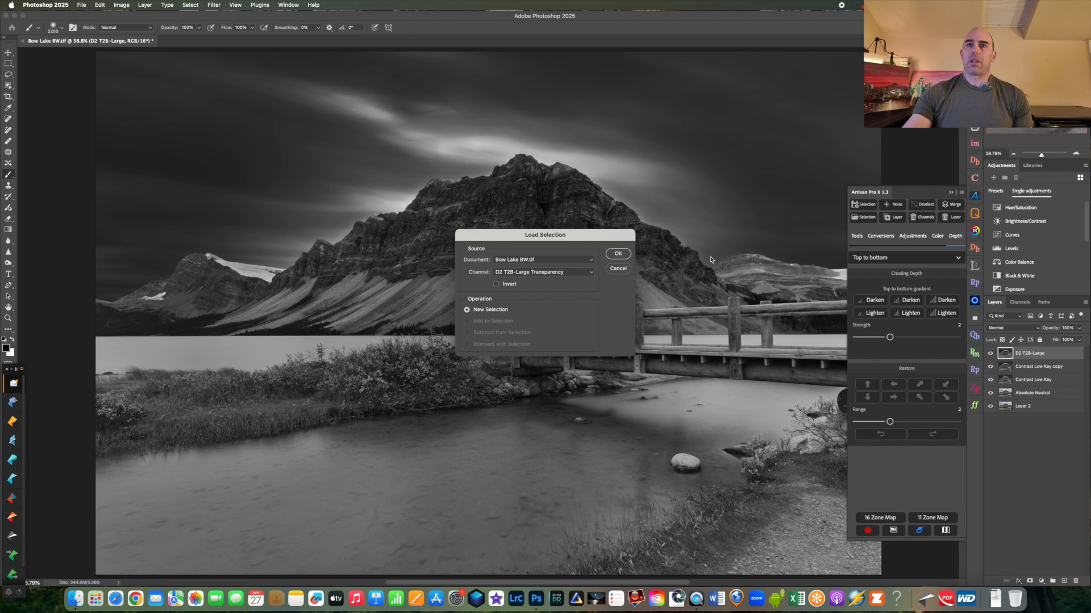
click(542, 274)
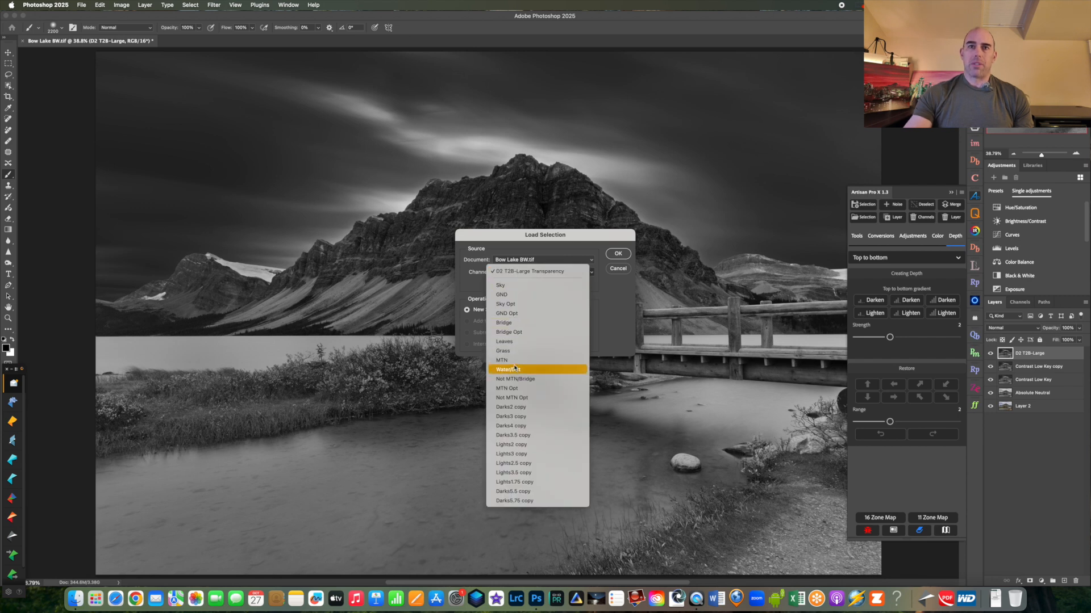
click(511, 389)
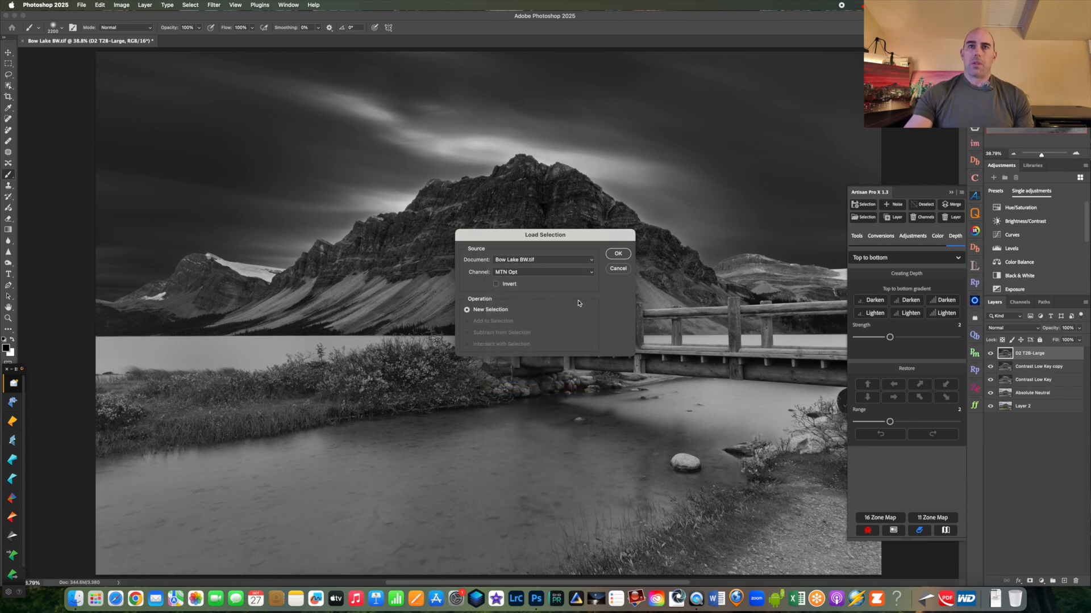
click(619, 254)
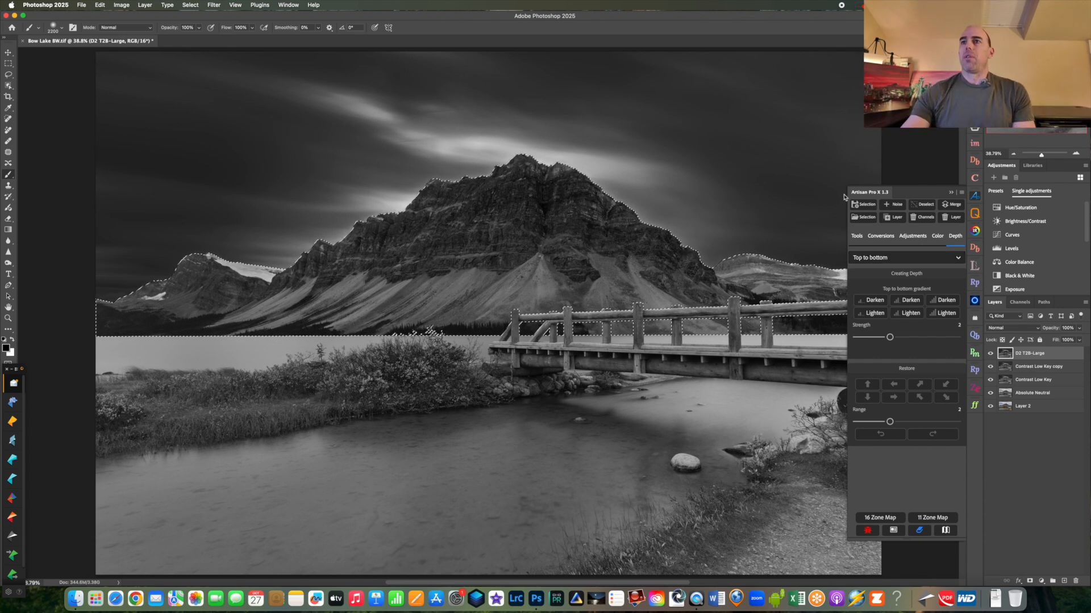
Step: Darken the mountains three times with the small left-to-right gradient at strength 1, then merge the resulting layers
click(882, 260)
click(885, 301)
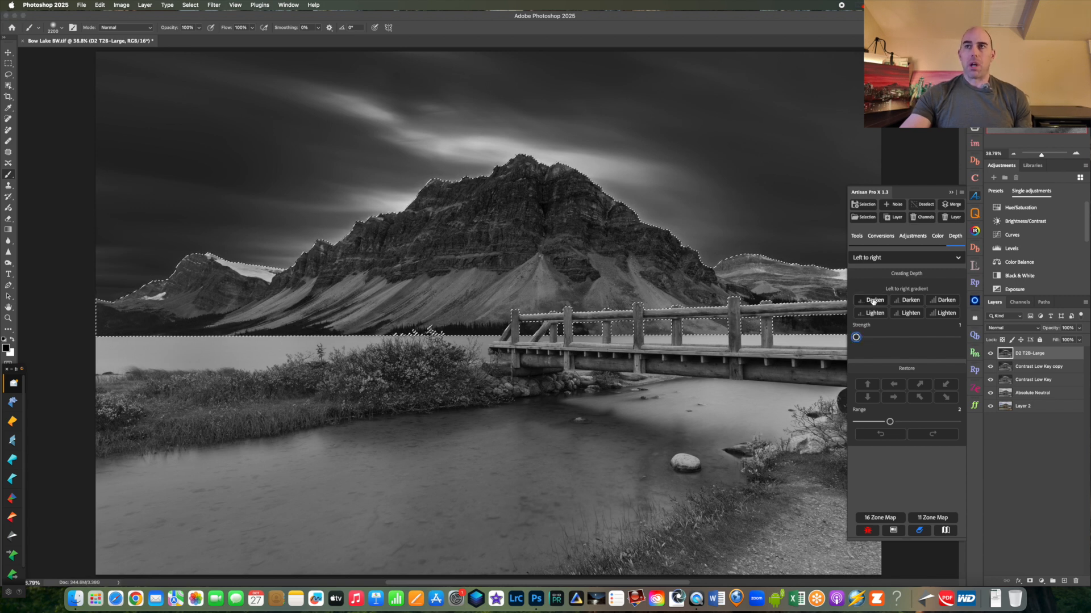
click(882, 302)
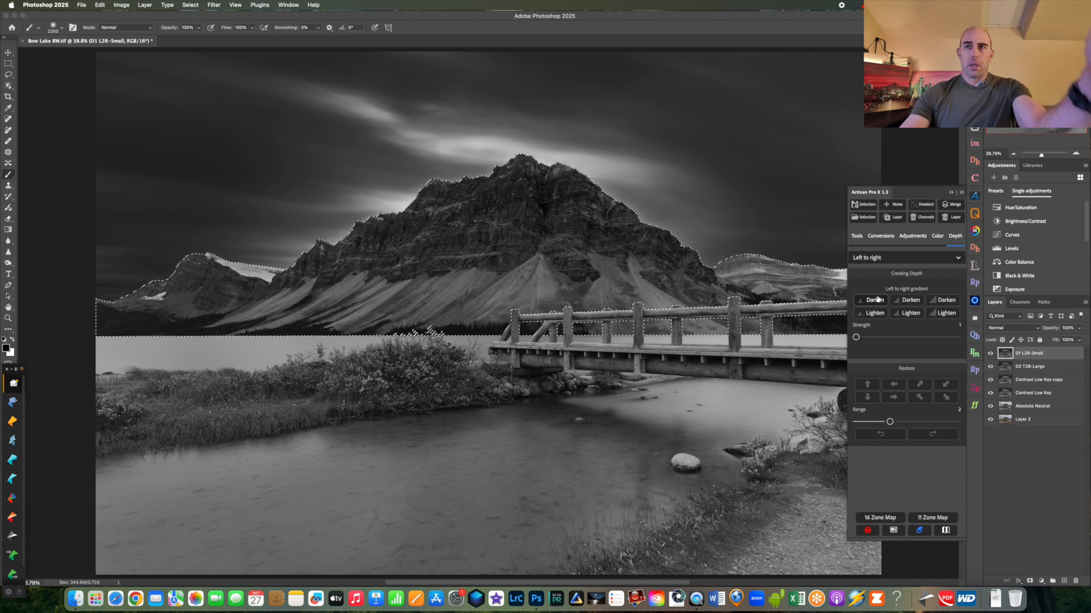
click(874, 303)
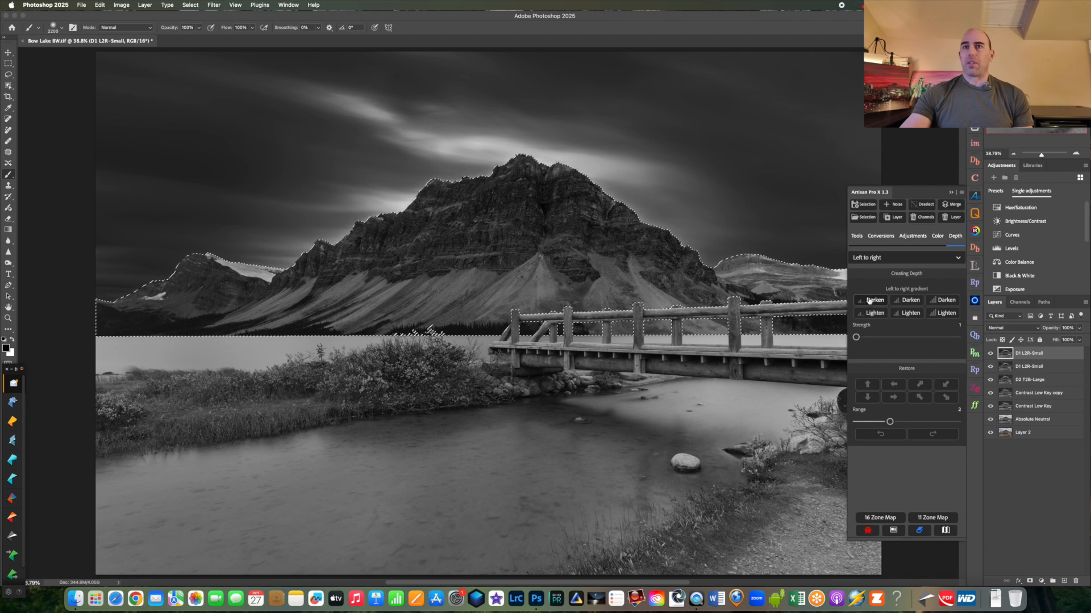
click(875, 303)
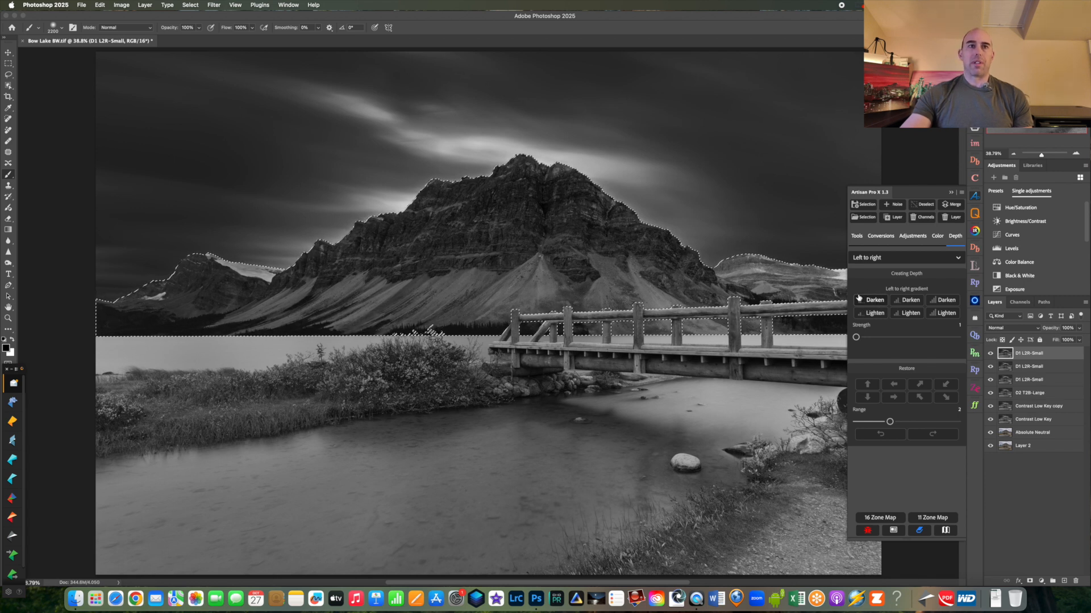
click(953, 205)
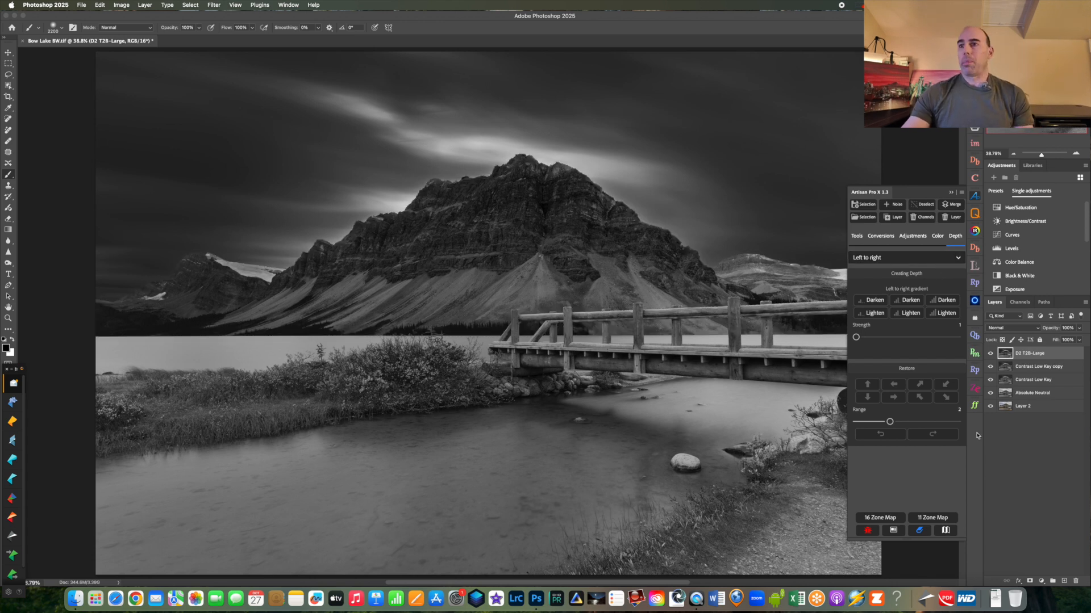
Step: Undo the added layer mask and step back in the history to before the left-to-right layer was merged into the top-to-bottom layer
click(1030, 581)
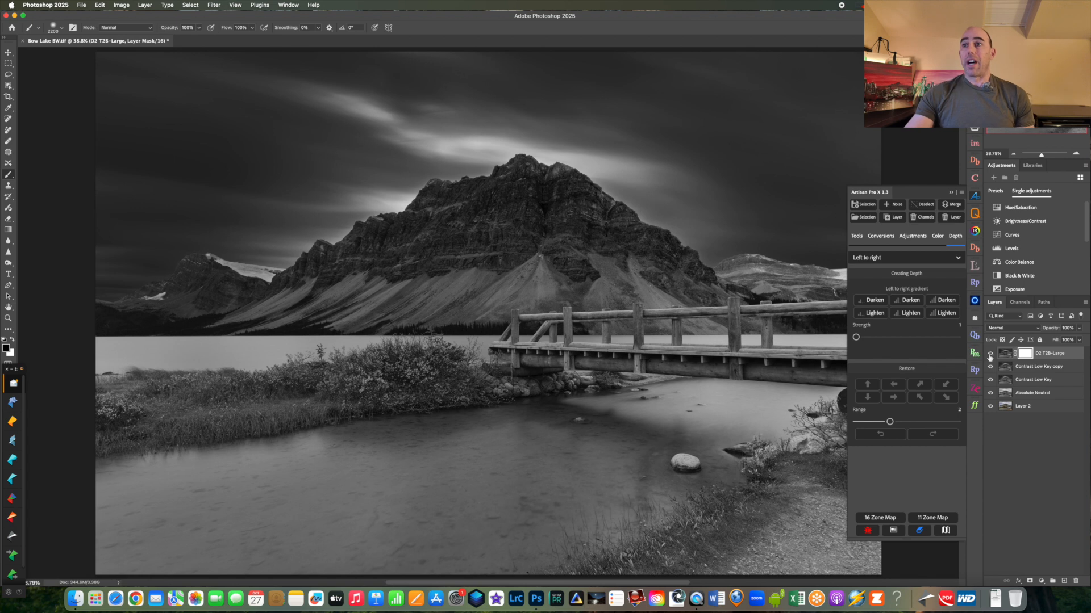
key(super+z)
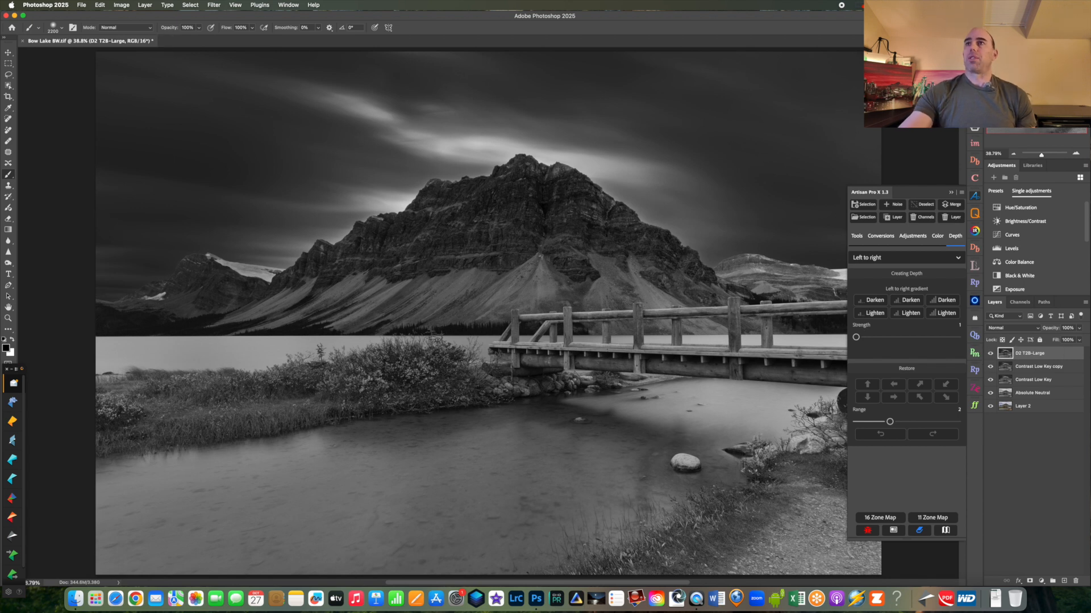
click(975, 56)
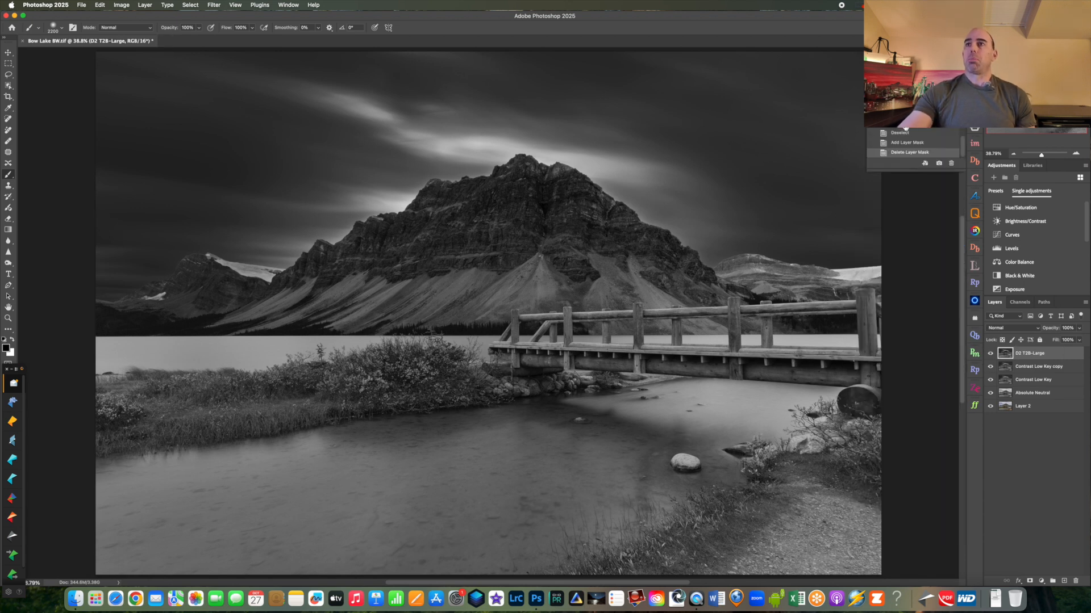
click(910, 113)
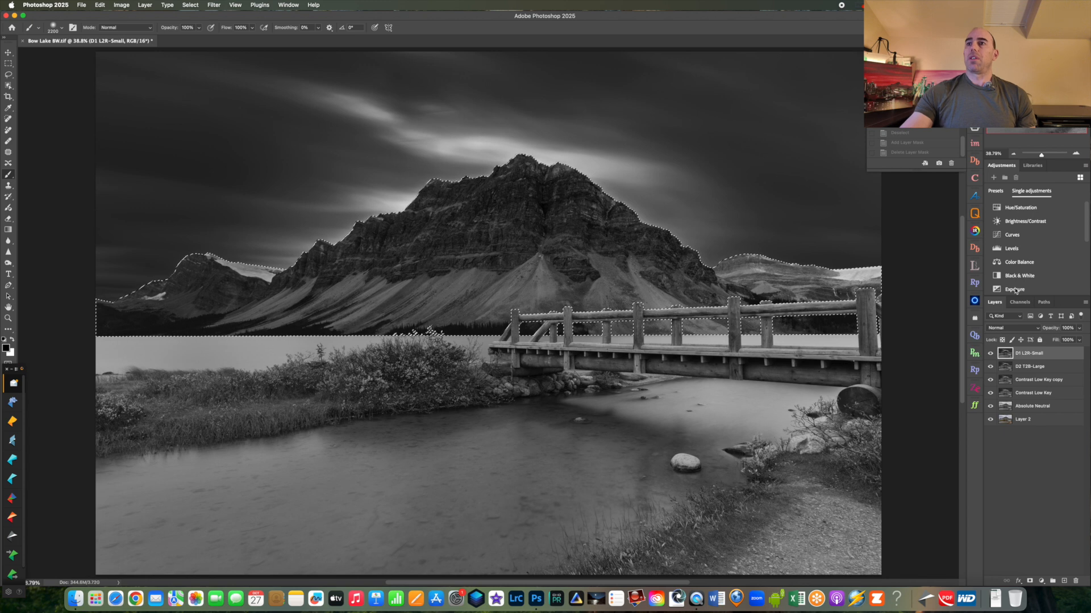
Step: Compare the image with and without the D1 L2R-Small darkening layer, clearing the selection in between
click(990, 353)
click(990, 353)
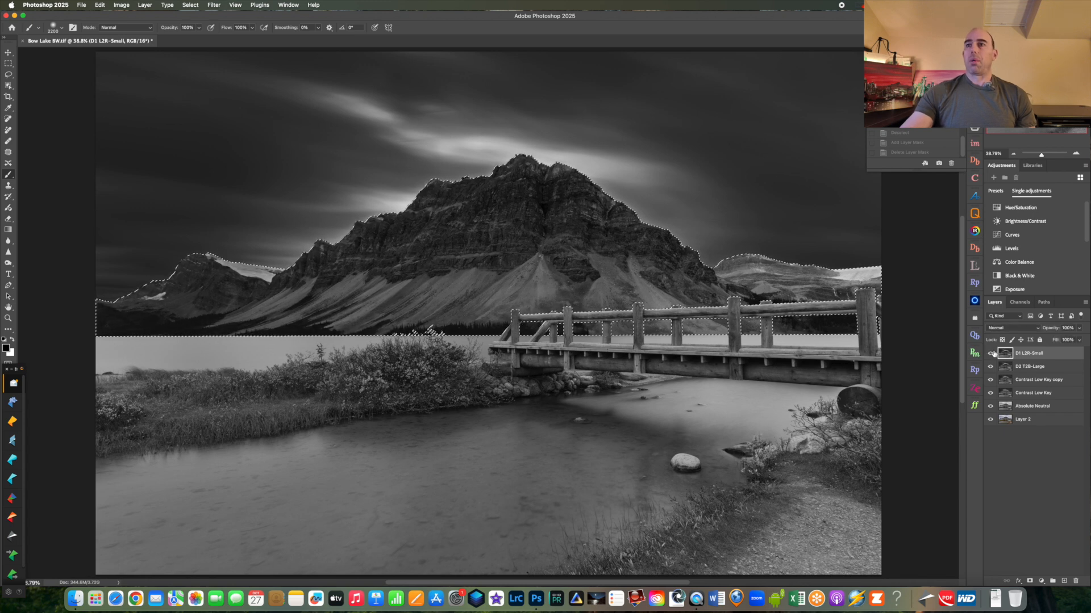
key(super+d)
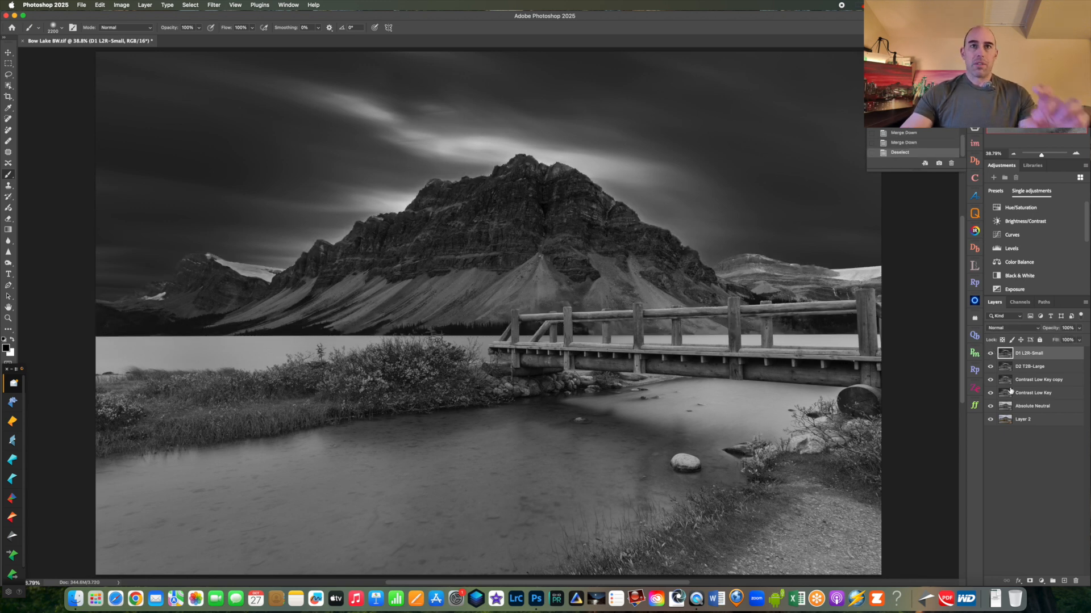
click(990, 353)
click(990, 354)
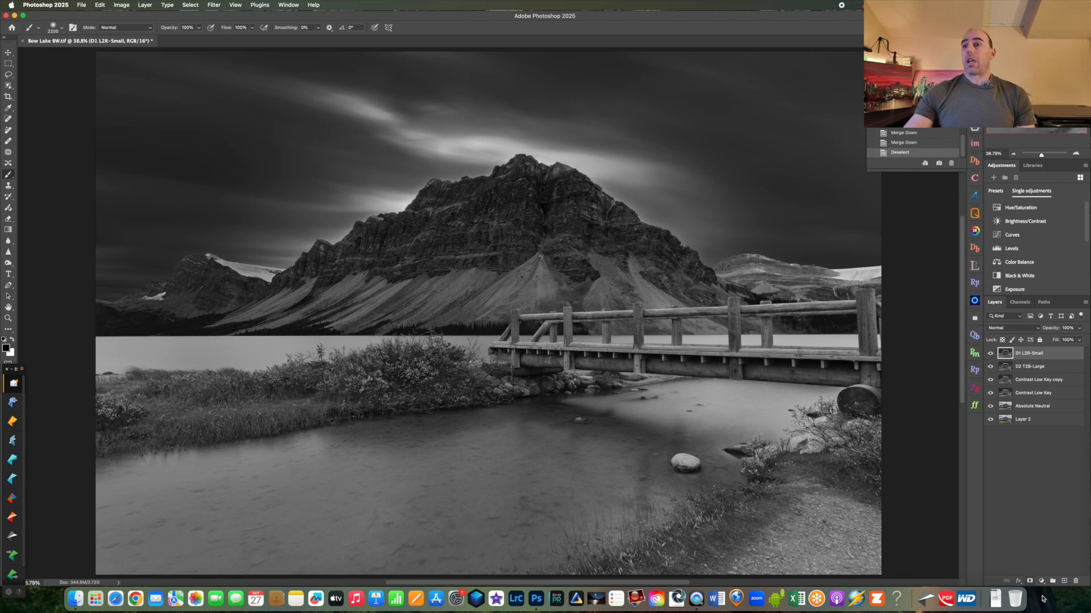
Step: Add a layer mask to D1 L2R-Small and paint black with a large brush over the main mountain to hide the darkening there
click(1029, 581)
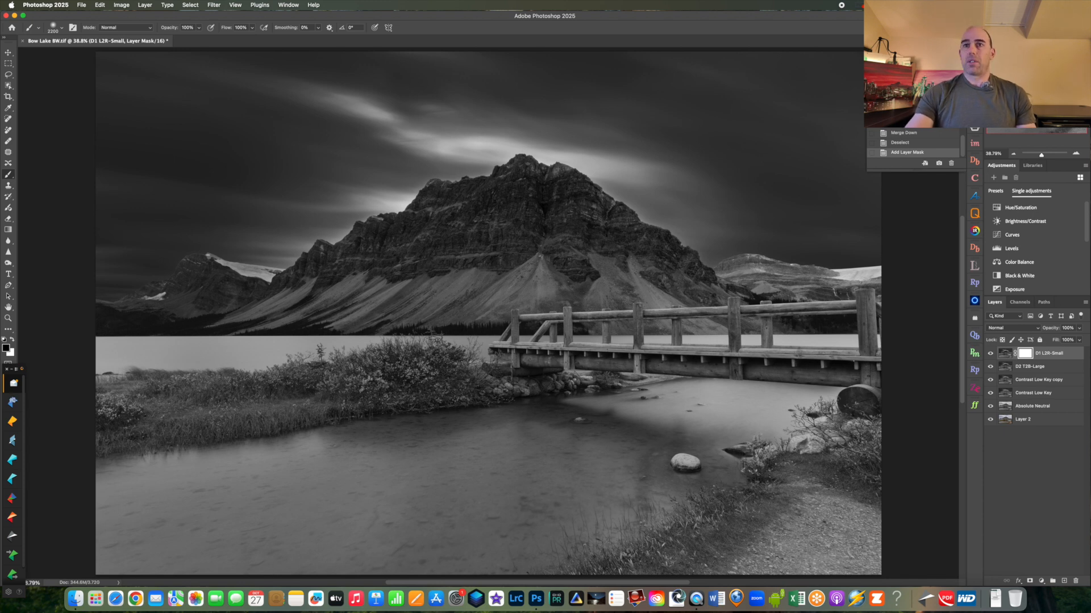
mouse_move(557, 264)
mouse_down()
mouse_move(556, 285)
mouse_move(574, 140)
mouse_up()
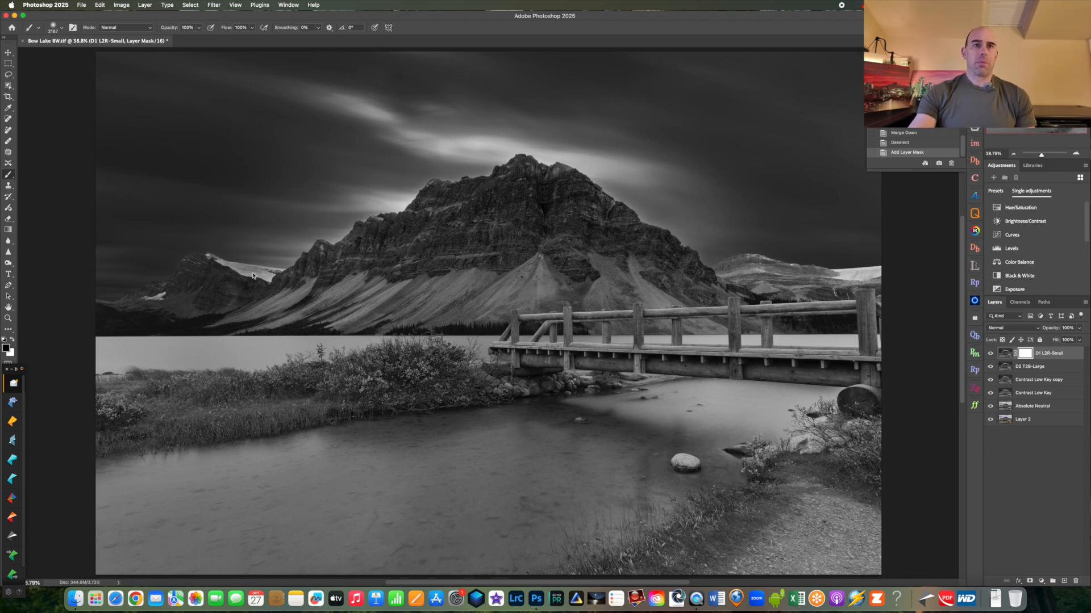
drag(289, 327, 568, 274)
Step: Compare the image with and without the masked darkening layer, then stamp all visible layers into a new layer
click(990, 353)
click(990, 353)
click(990, 353)
click(991, 354)
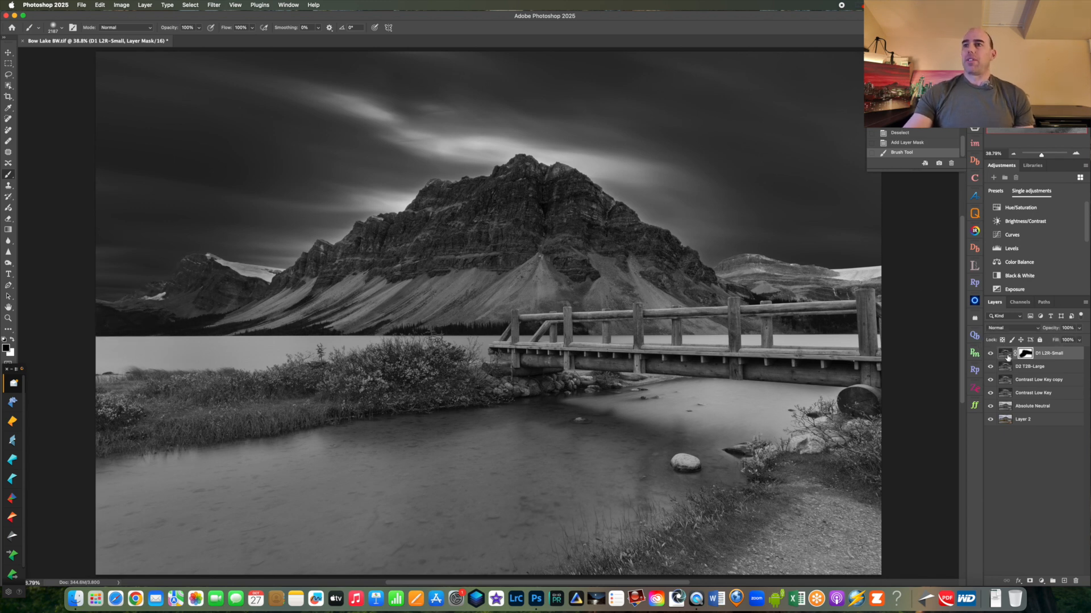
click(1006, 354)
key(super+alt+shift+e)
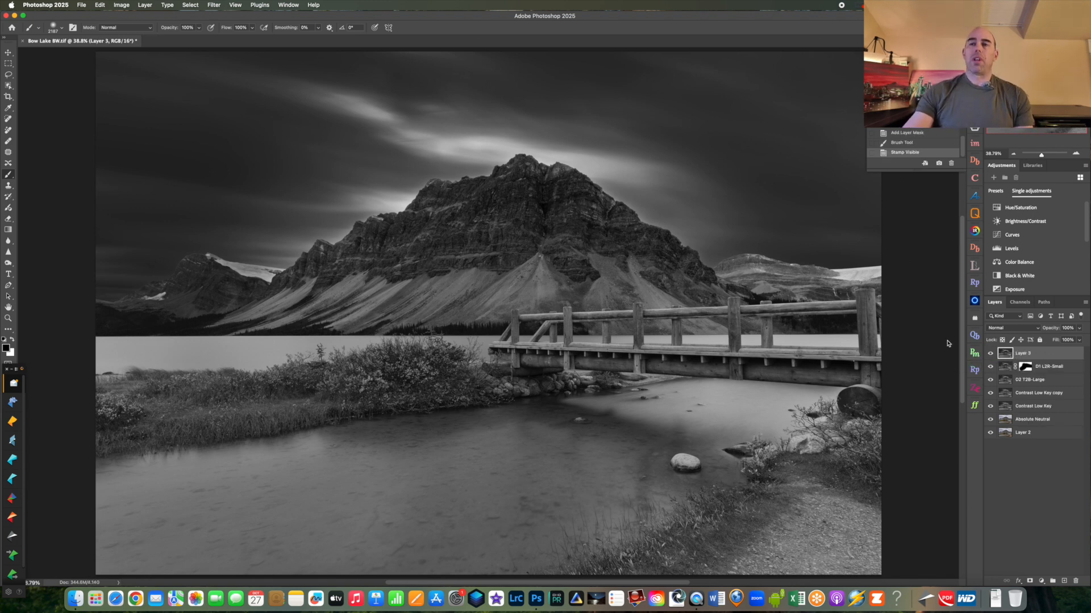
Step: Load the MTN Opt channel as a new mountain selection for the stamped layer
click(975, 196)
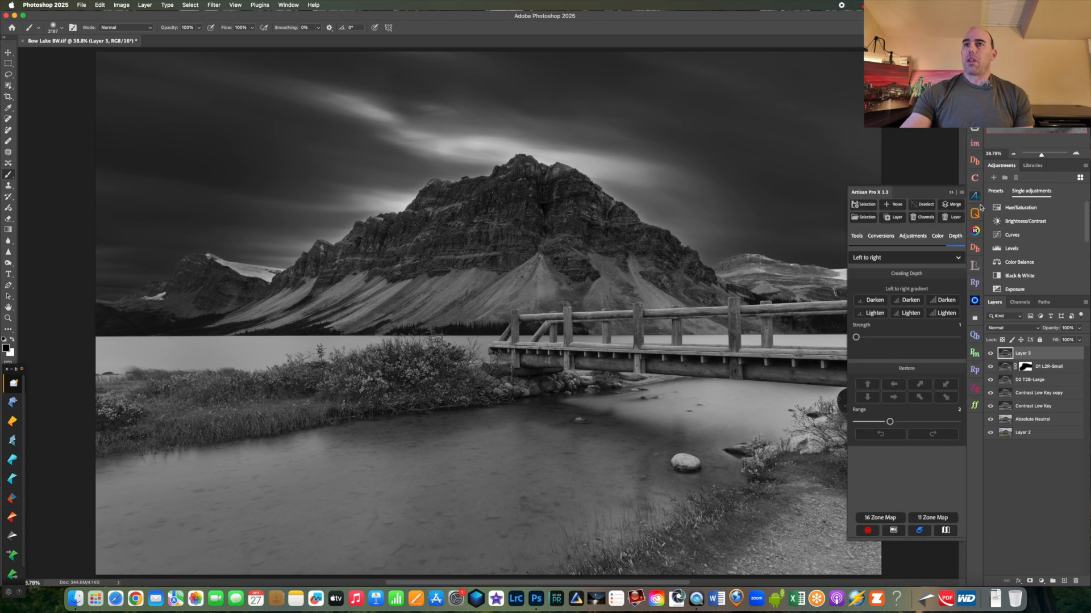
click(864, 217)
click(568, 272)
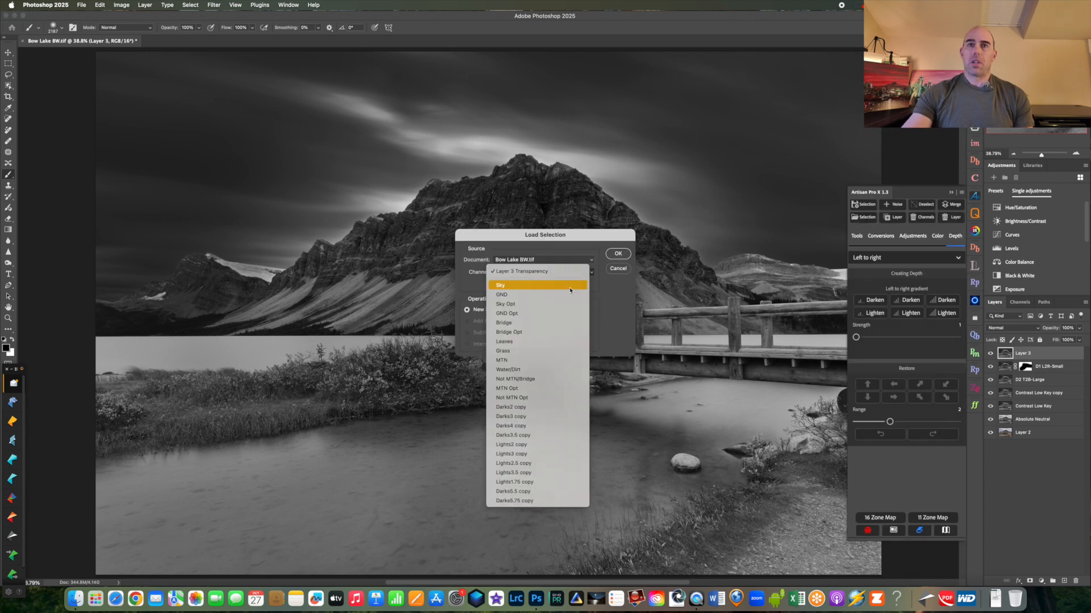
click(539, 388)
click(618, 254)
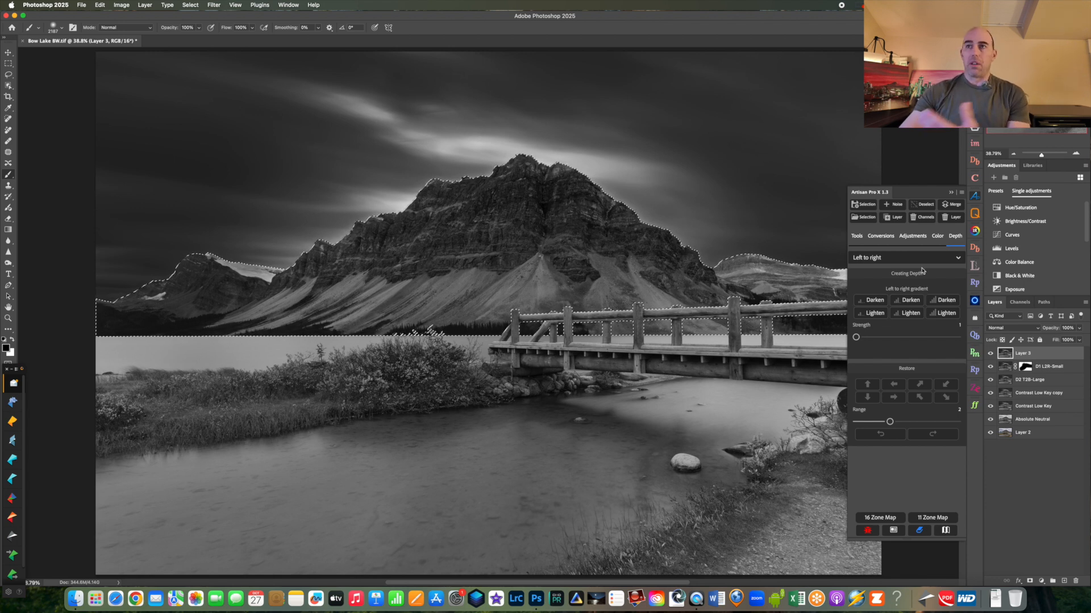
Step: Darken the selected mountains with repeated small right-to-left gradients at strength 1, then merge the resulting layers into one
click(938, 259)
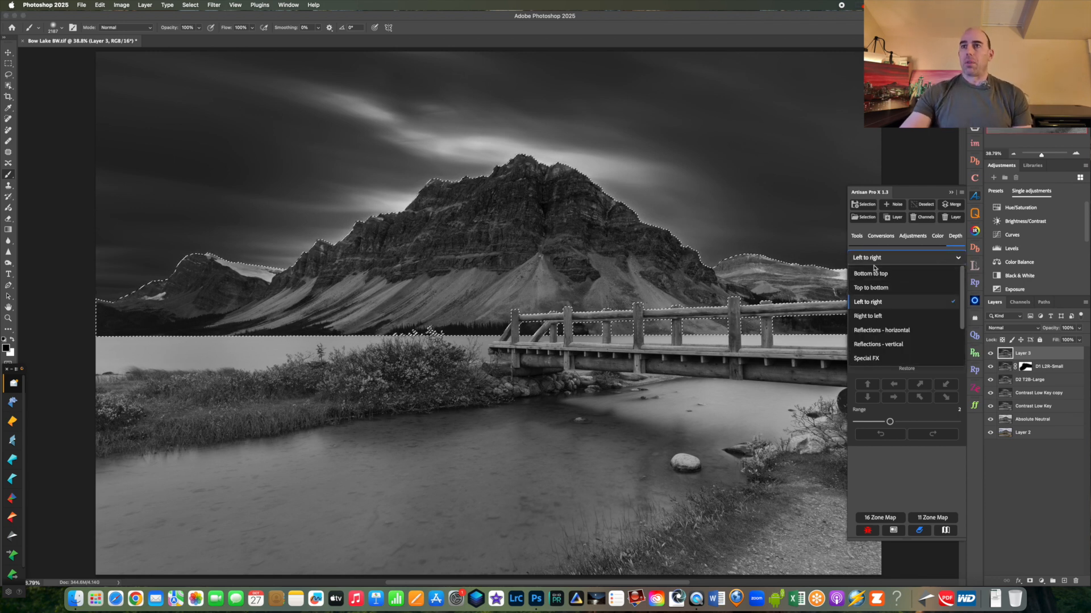
click(877, 316)
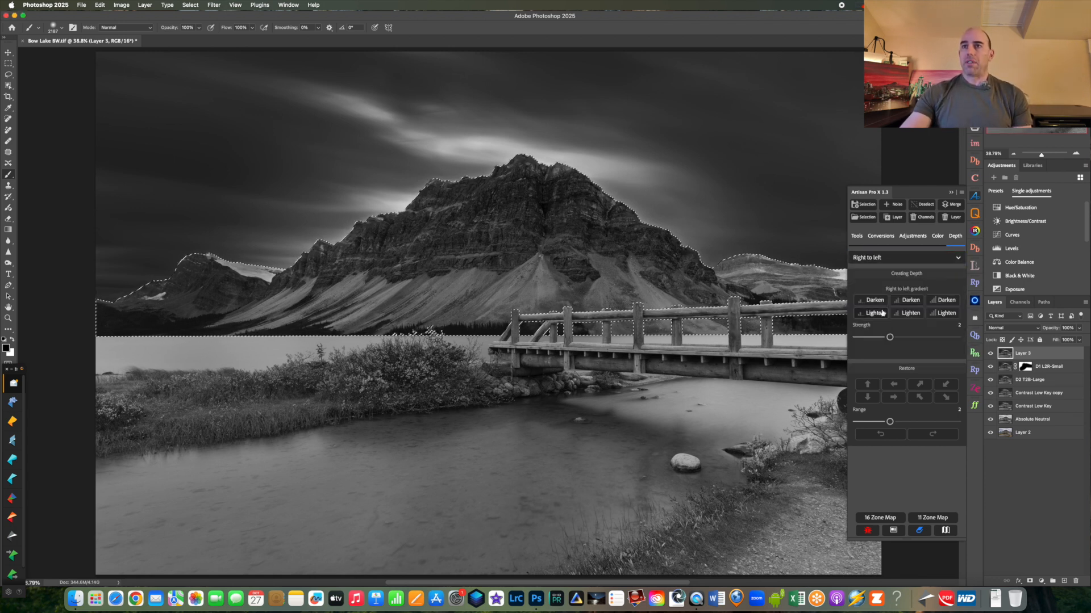
click(861, 338)
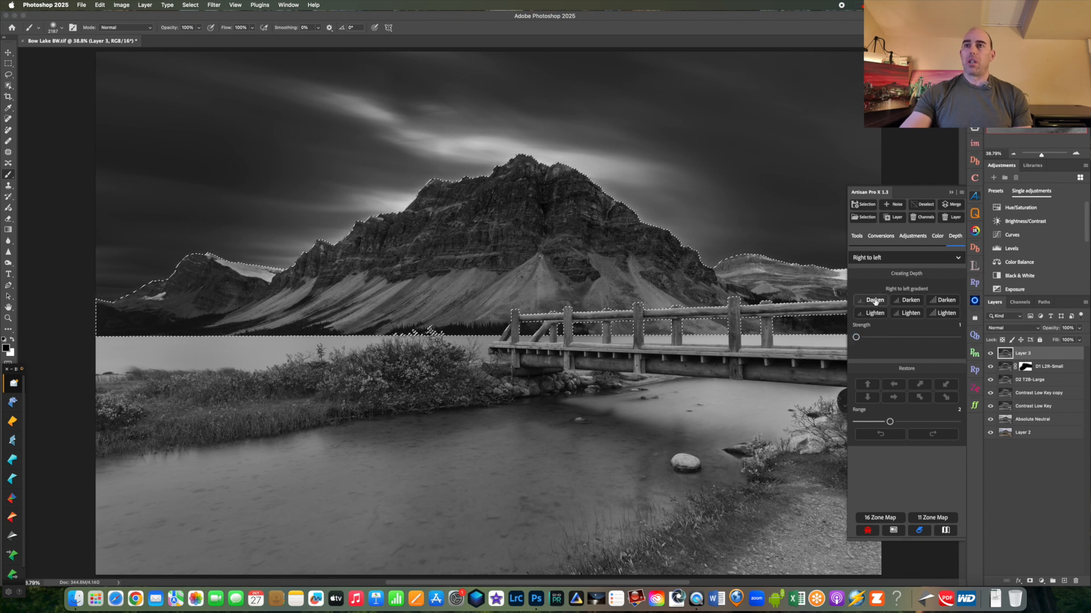
click(875, 301)
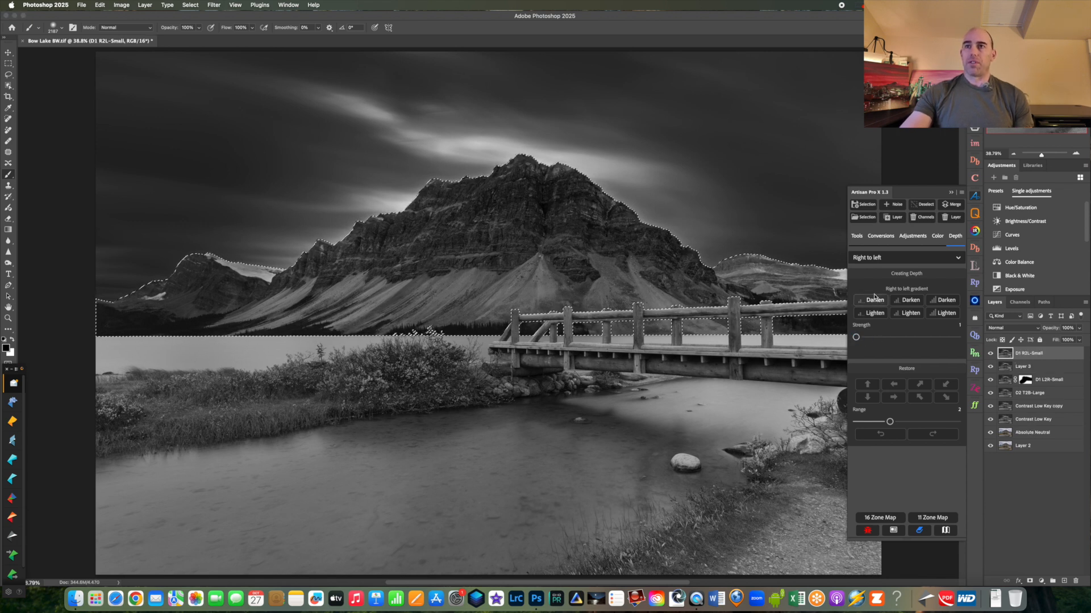
click(875, 298)
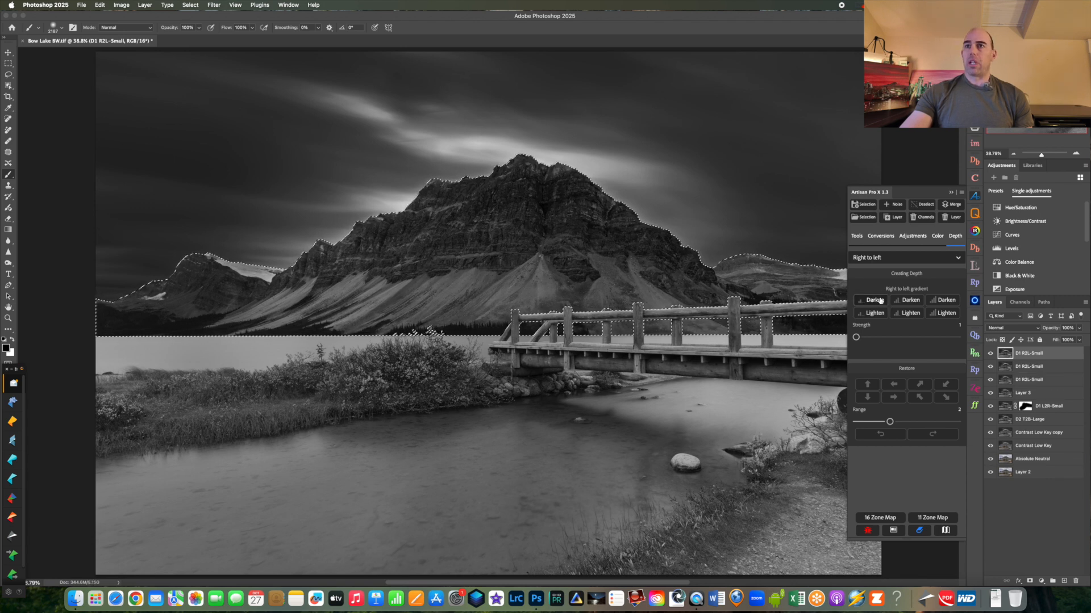
click(882, 301)
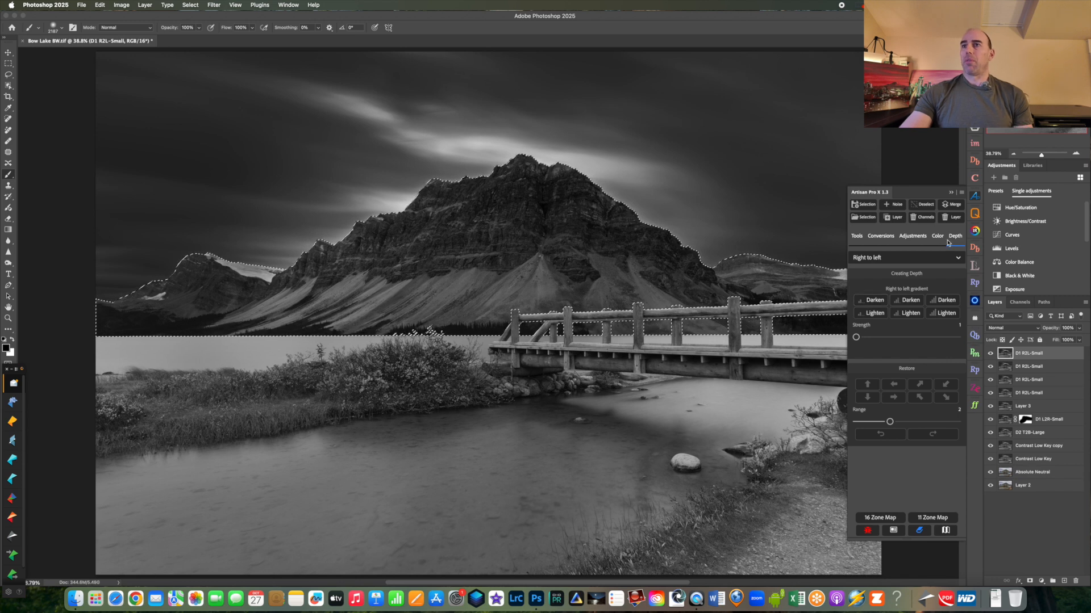
click(946, 206)
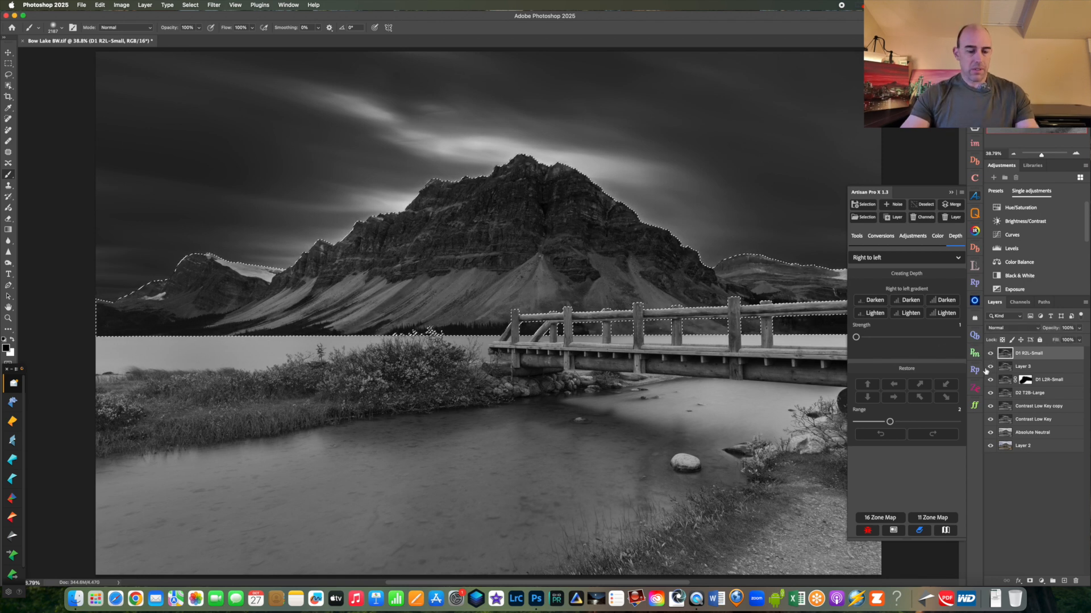
Step: Clear the selection, add a layer mask to D1 R2L-Small and paint black with a large brush over the main mountain
key(super+d)
click(1030, 581)
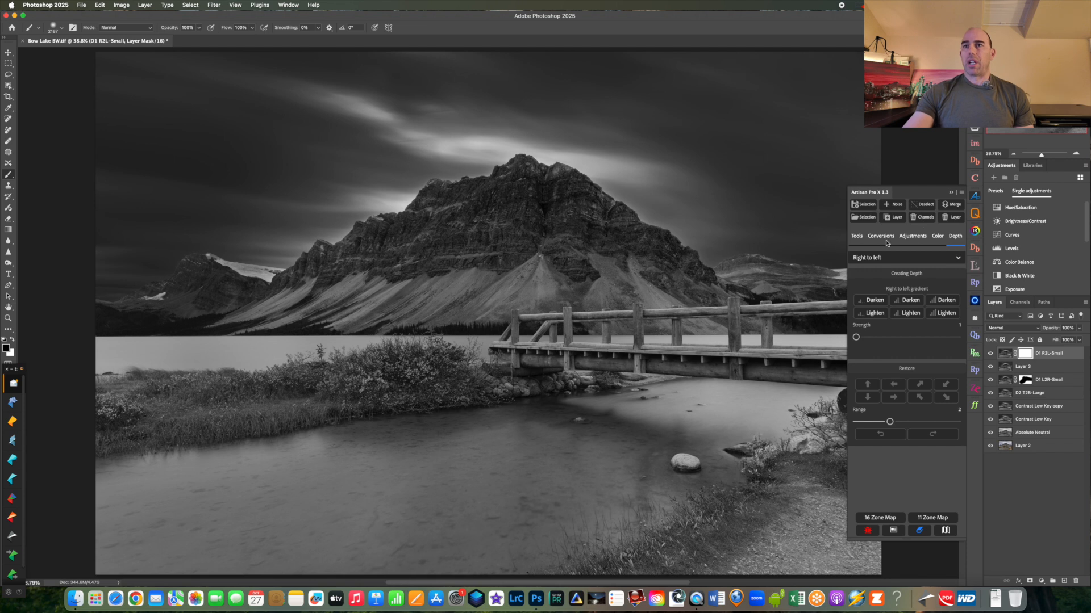
click(950, 192)
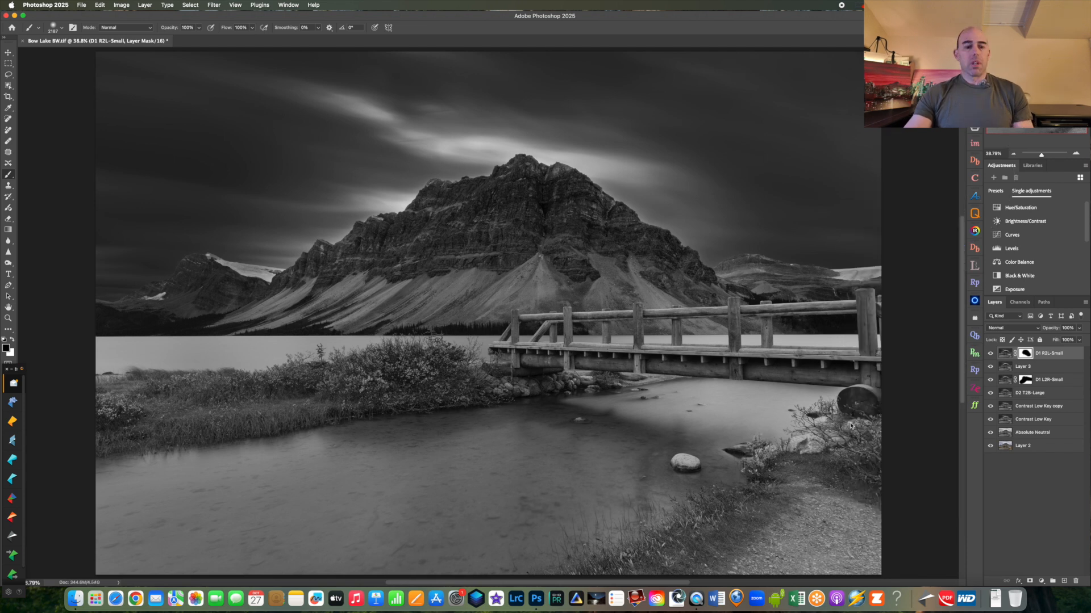
Step: Reduce the brush opacity to 13% and shrink the brush, then paint faint black on the mask around the bridge's right end
drag(170, 28, 141, 31)
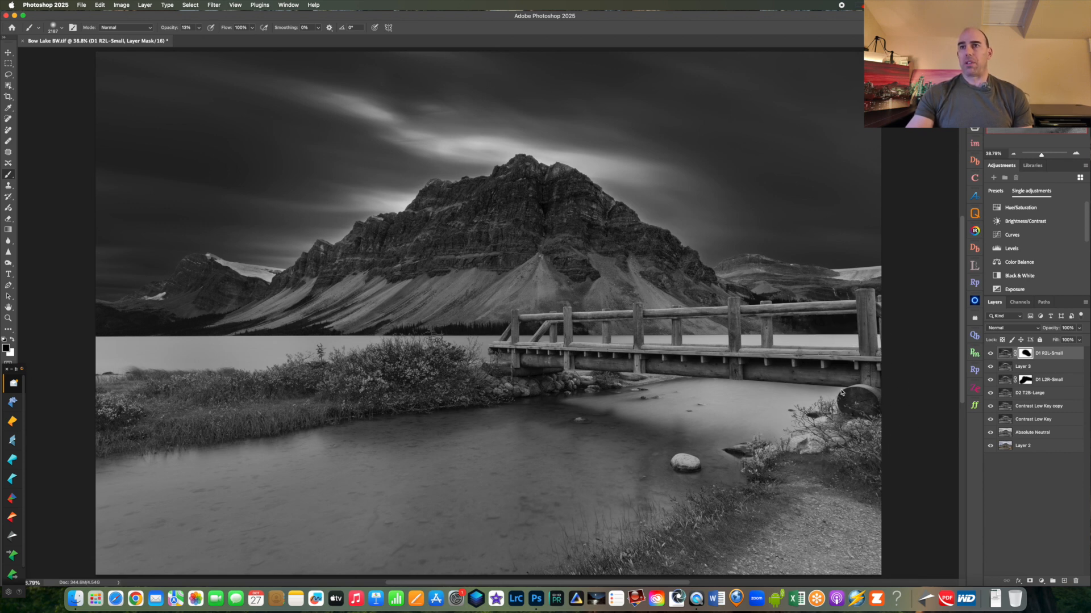
key(bracketleft)
key(bracketleft)
key(bracketleft)
key(bracketleft)
key(bracketleft)
key(bracketleft)
key(bracketleft)
key(bracketleft)
key(bracketleft)
key(bracketleft)
key(bracketleft)
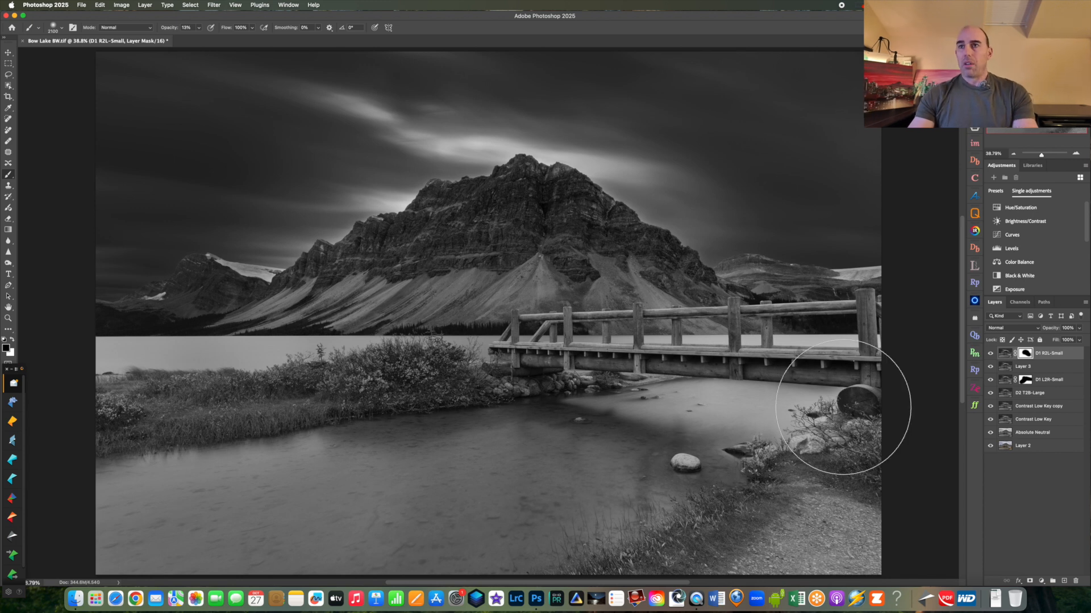
key(bracketleft)
key(bracketleft)
key(bracketleft)
key(bracketleft)
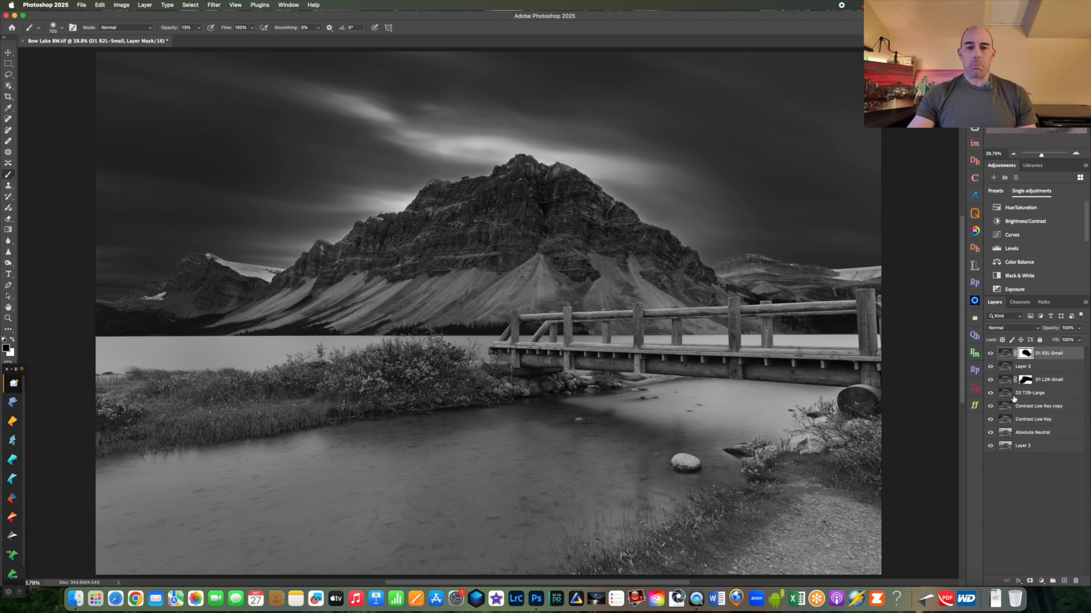
Step: View the D1 R2L-Small mask on its own, return to the image with the mask active, and set the brush opacity to 20%
alt+click(1024, 353)
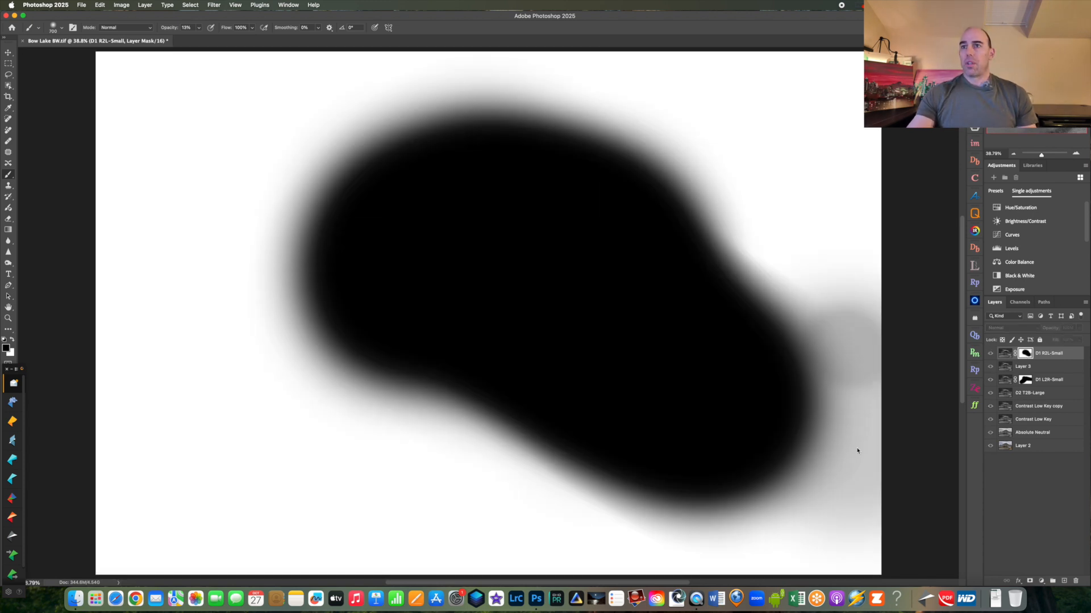
click(1003, 355)
click(1025, 353)
drag(166, 28, 170, 29)
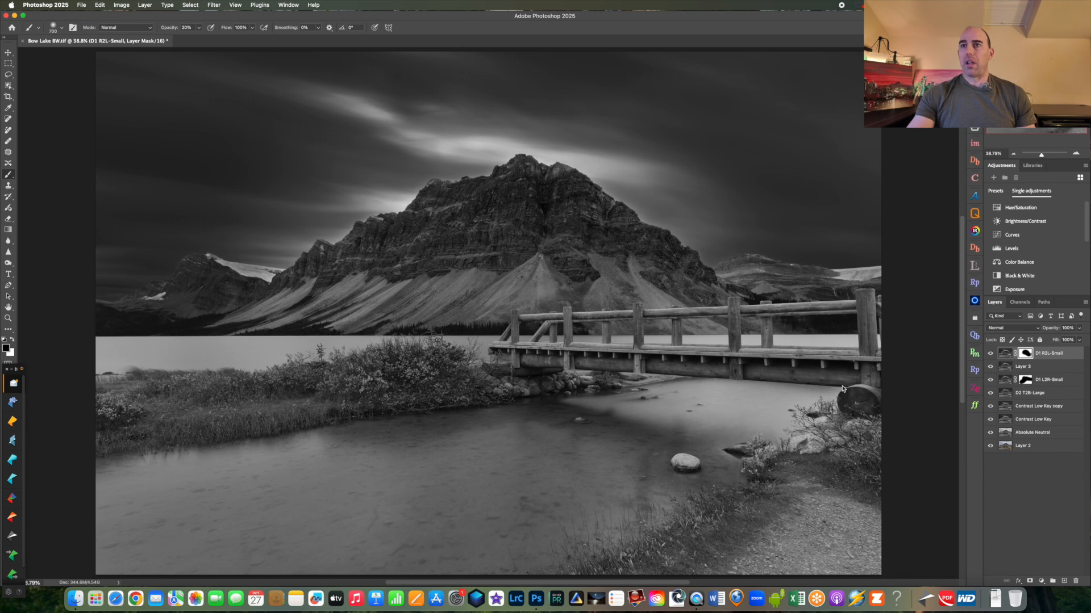
Step: Compare the image with and without D1 R2L-Small, then paint white on its mask over the distant snowy mountain at the right edge
click(991, 354)
click(992, 353)
click(991, 354)
click(991, 354)
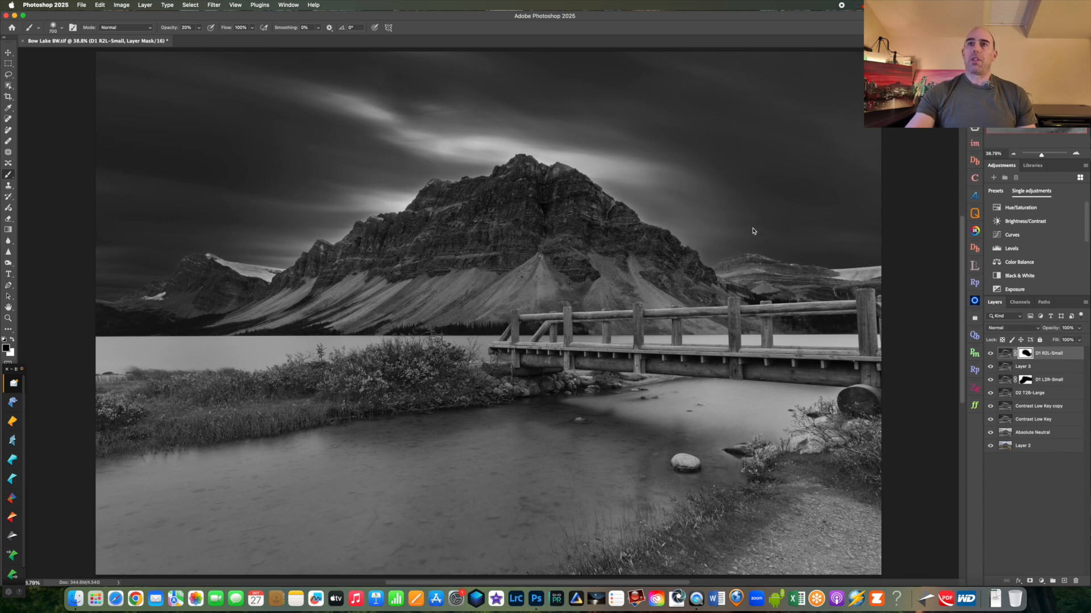
key(x)
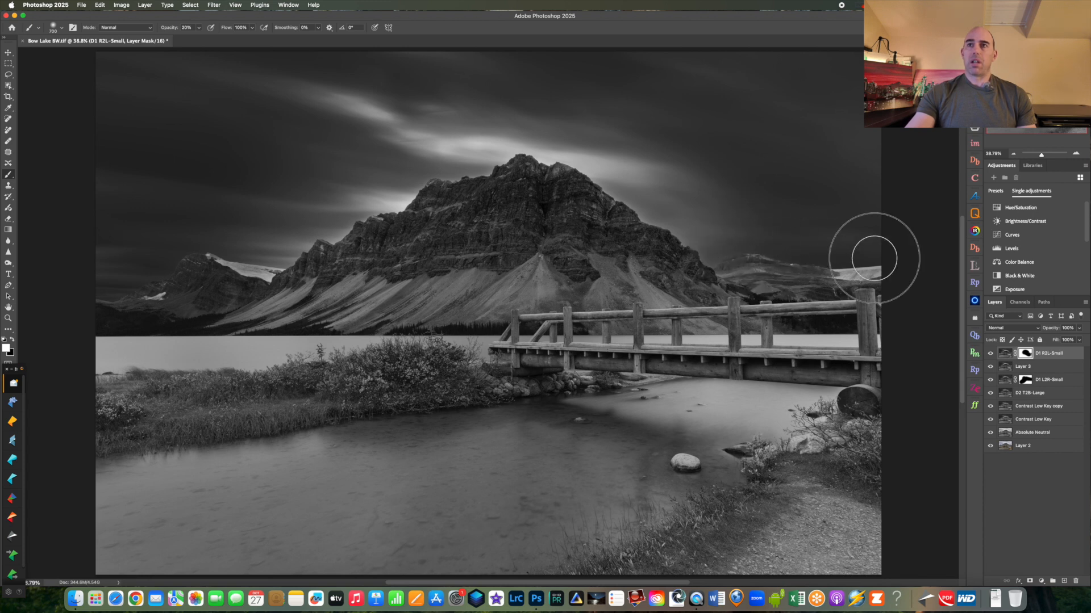
Step: Check the repainted mask by hiding and showing D1 R2L-Small, then stamp all visible layers into a new layer
click(990, 354)
click(991, 355)
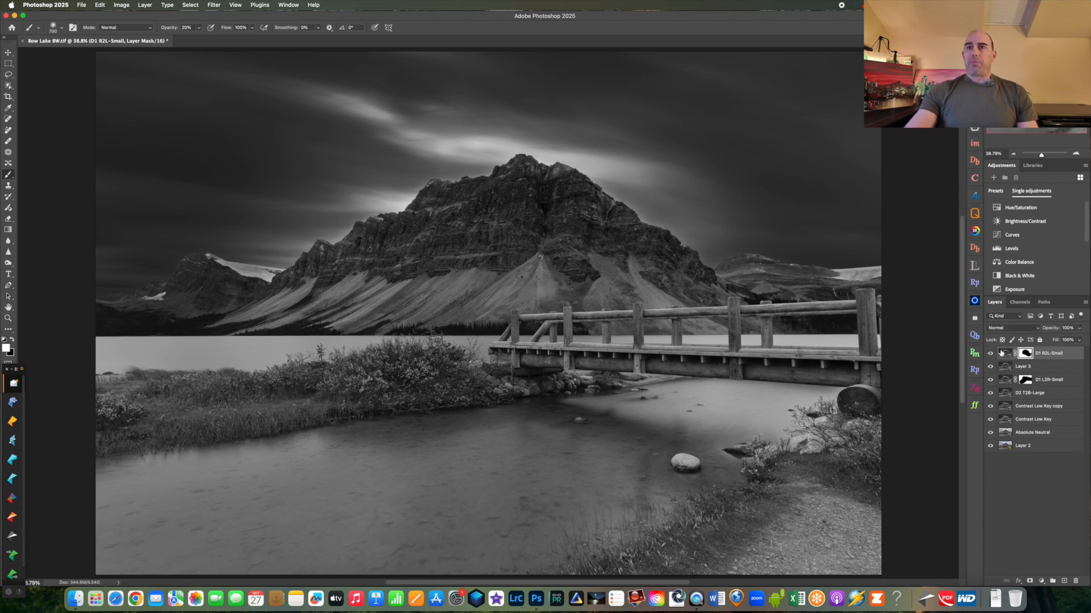
click(1003, 352)
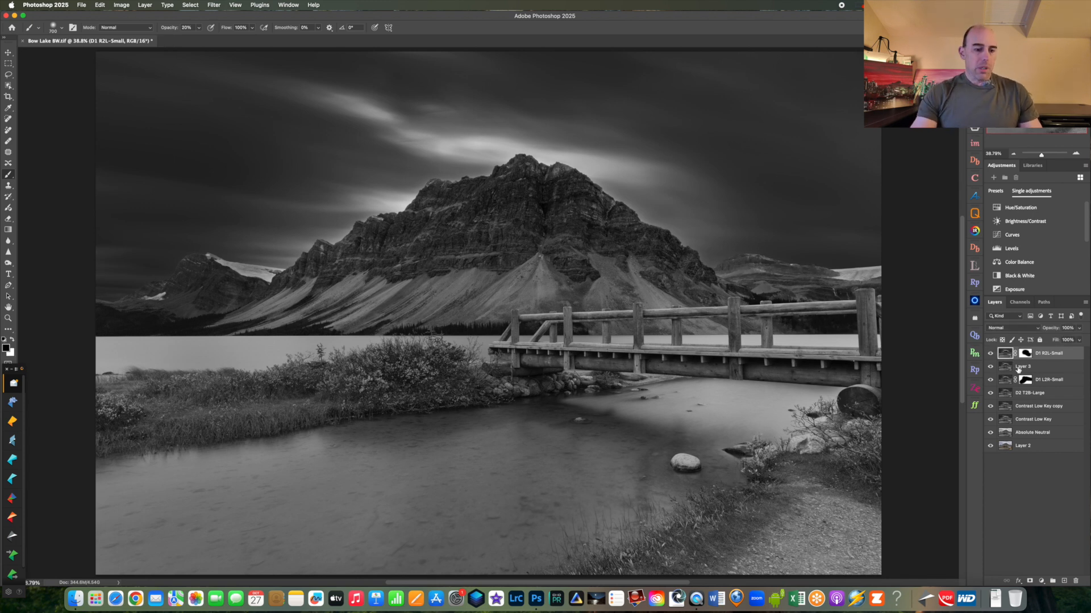
key(super+alt+shift+e)
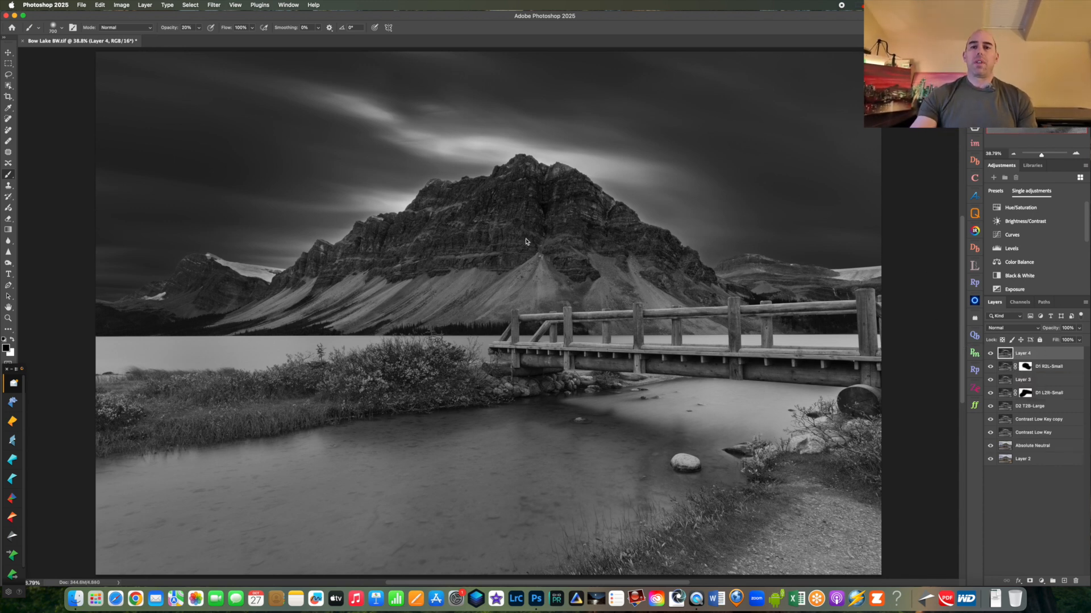
Step: Examine the Lights2.5, Lights2 and Lights1.75 copy channels for a suitable mountain highlight mask, then return to the composite image
click(980, 194)
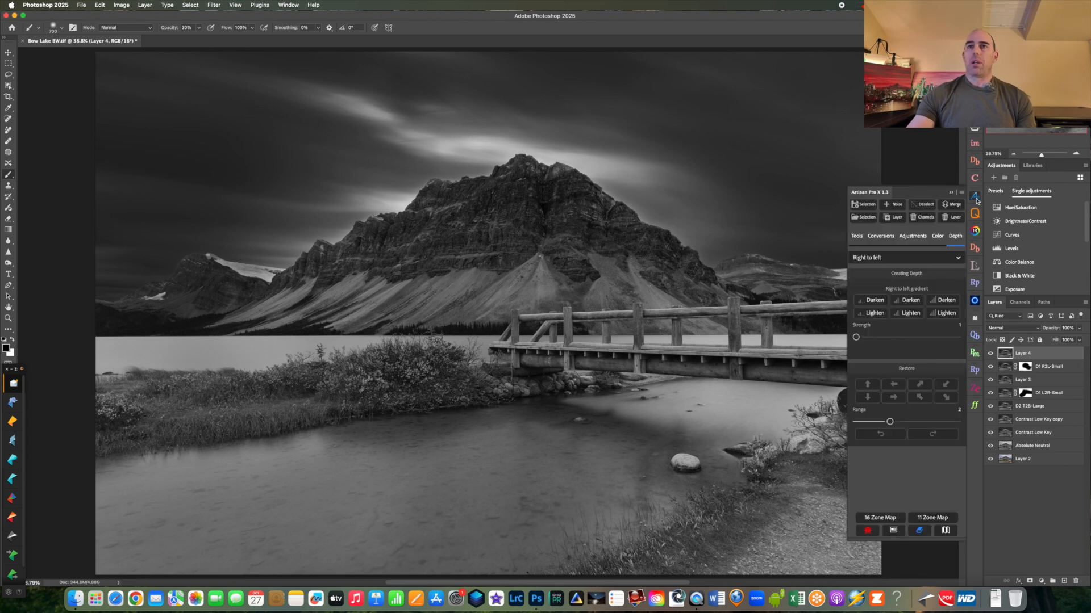
click(1020, 302)
scroll(1089, 483, down, 3)
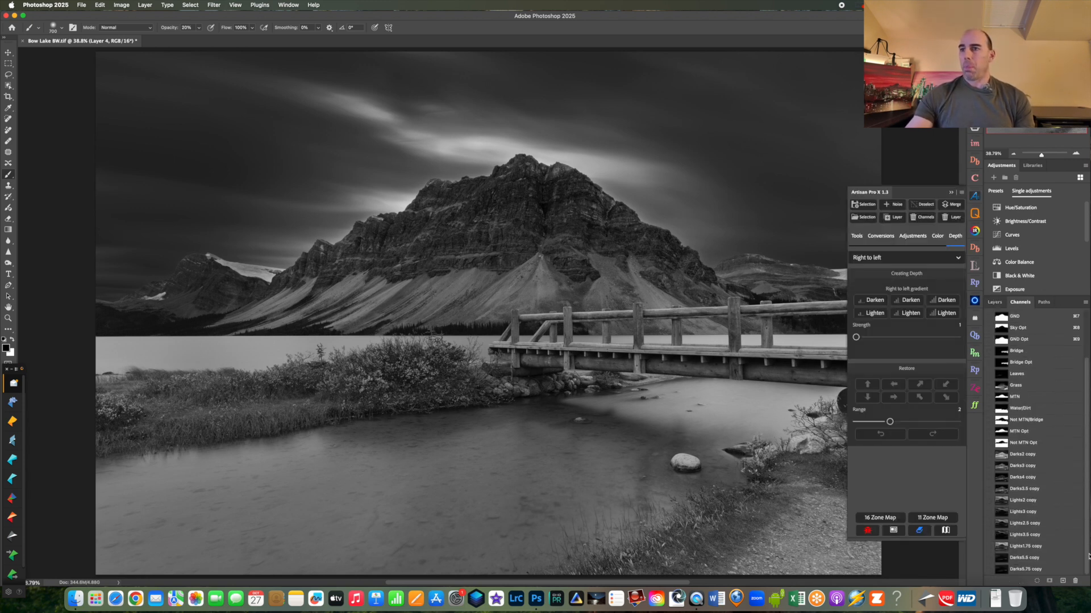
click(1020, 522)
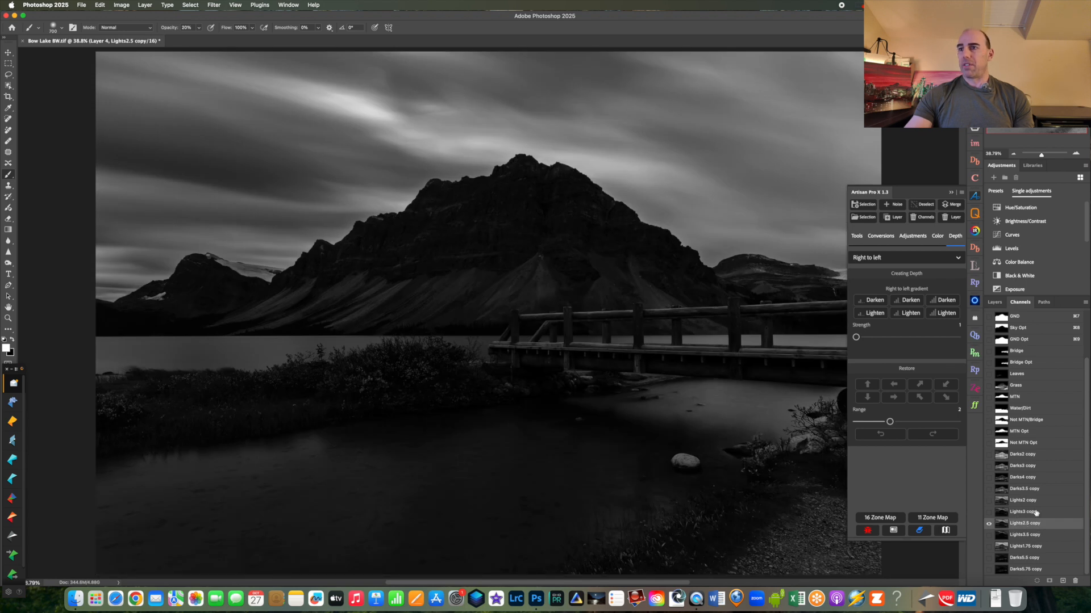
click(1023, 501)
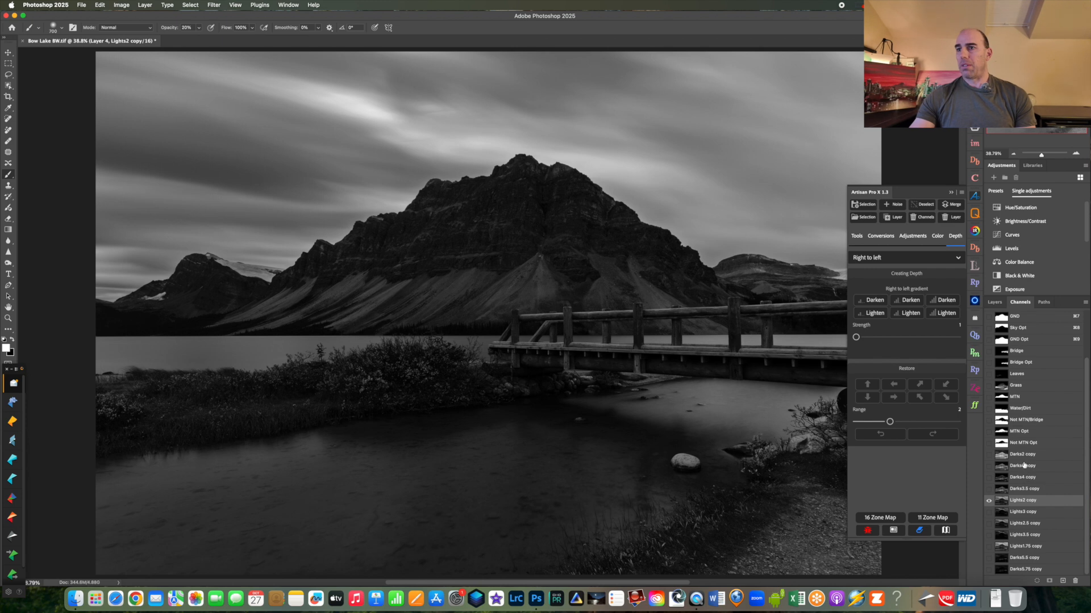
click(1030, 547)
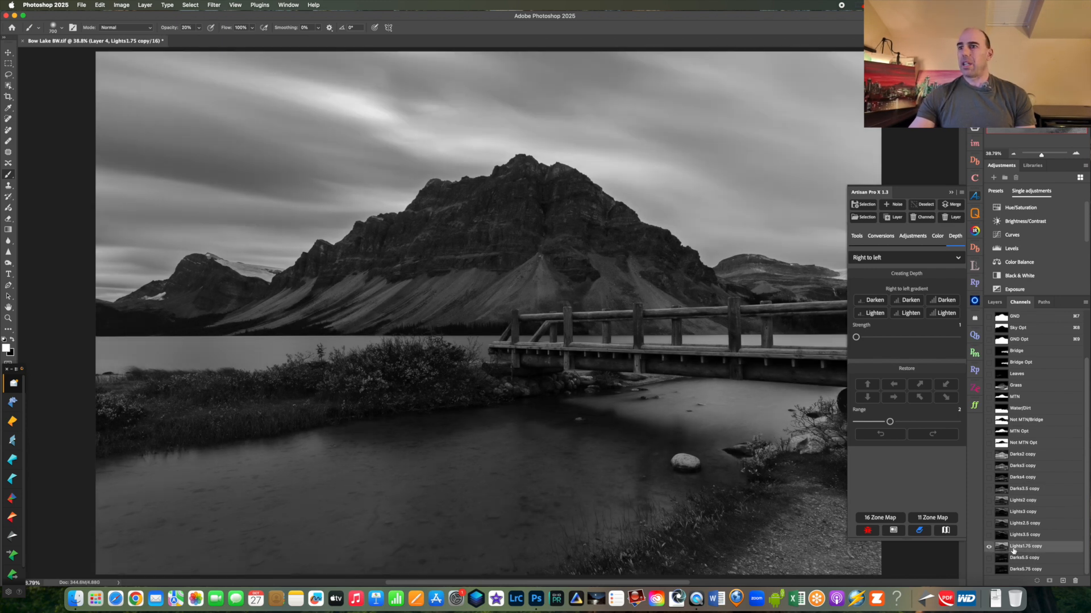
click(1027, 524)
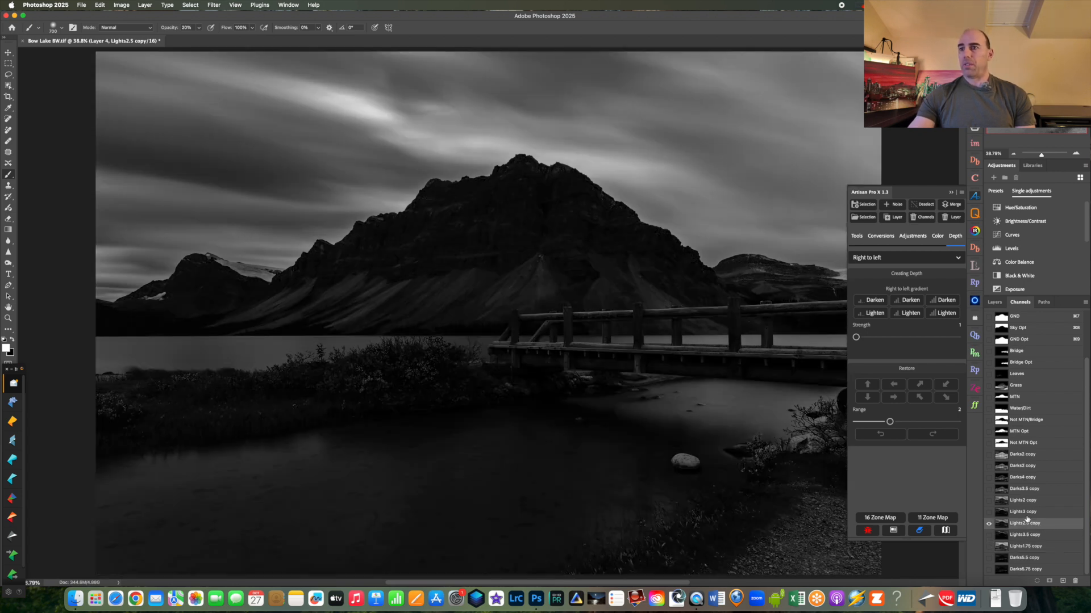
key(super+2)
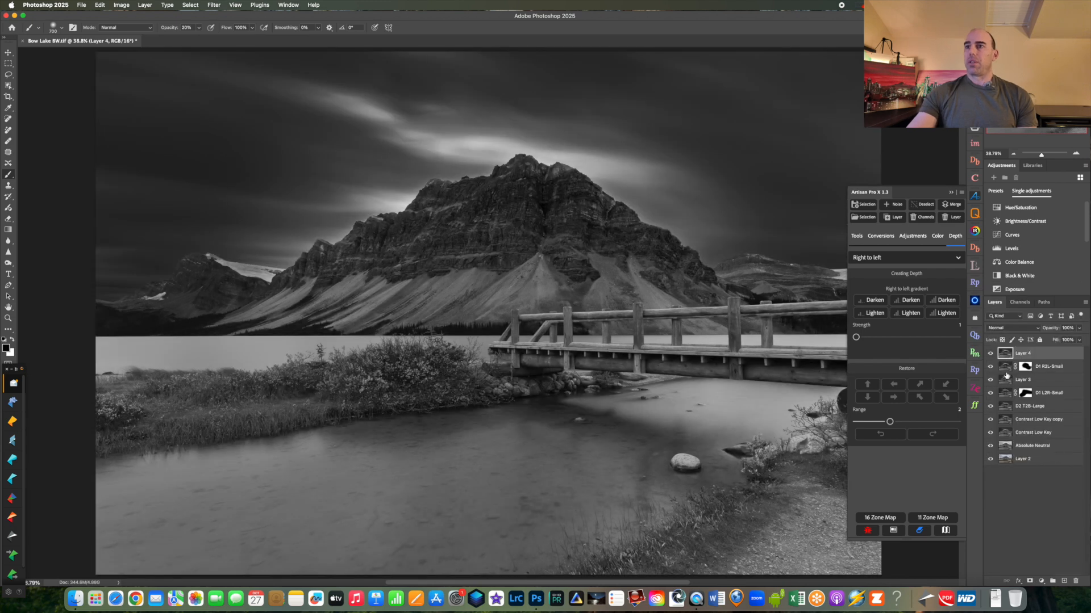
Step: Load the MTN Opt channel as a new selection for the stamped layer
click(863, 217)
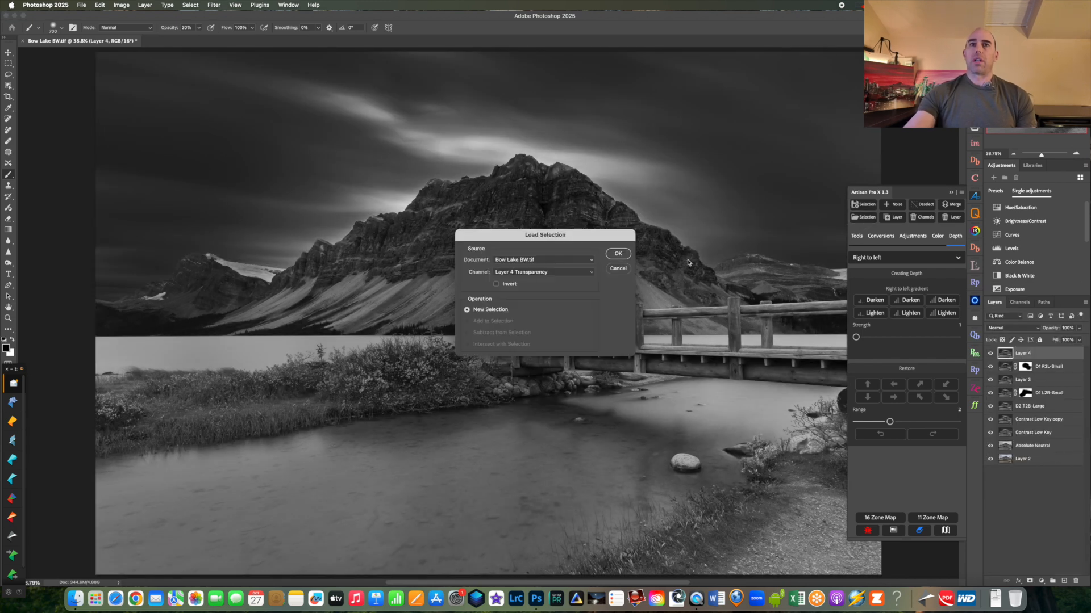
click(526, 272)
click(530, 348)
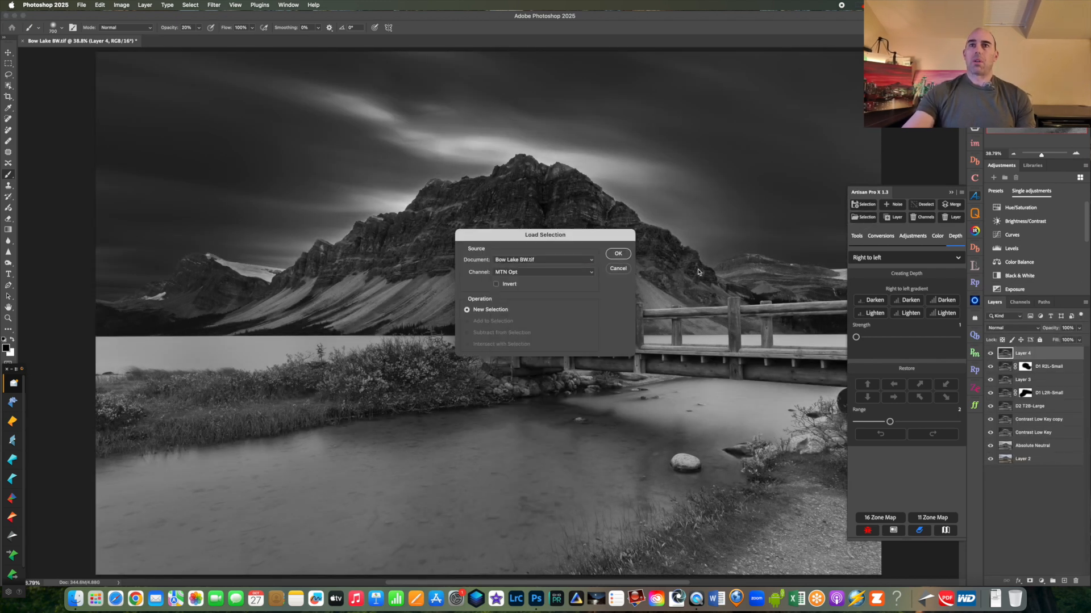
click(618, 255)
Step: Intersect the mountain selection with the Lights2 copy channel to isolate the mountain highlights
click(852, 218)
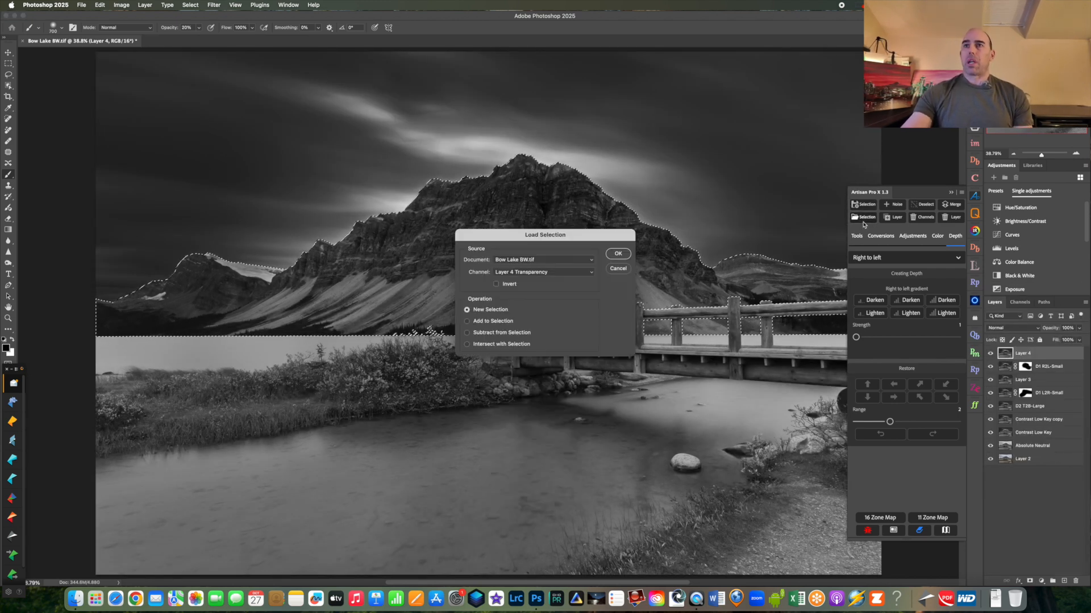
click(546, 272)
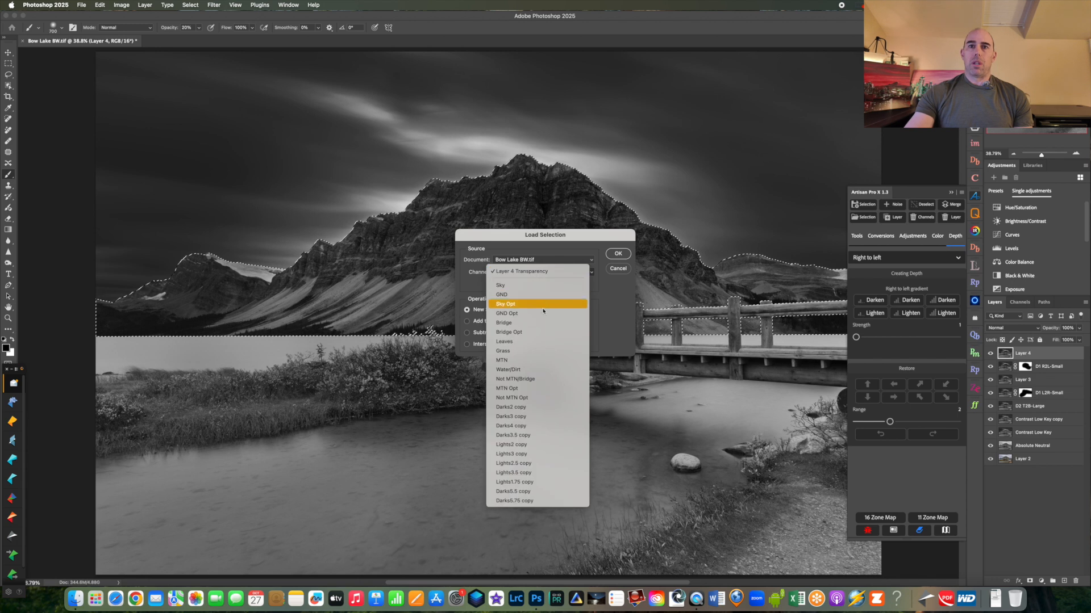
click(524, 446)
click(466, 343)
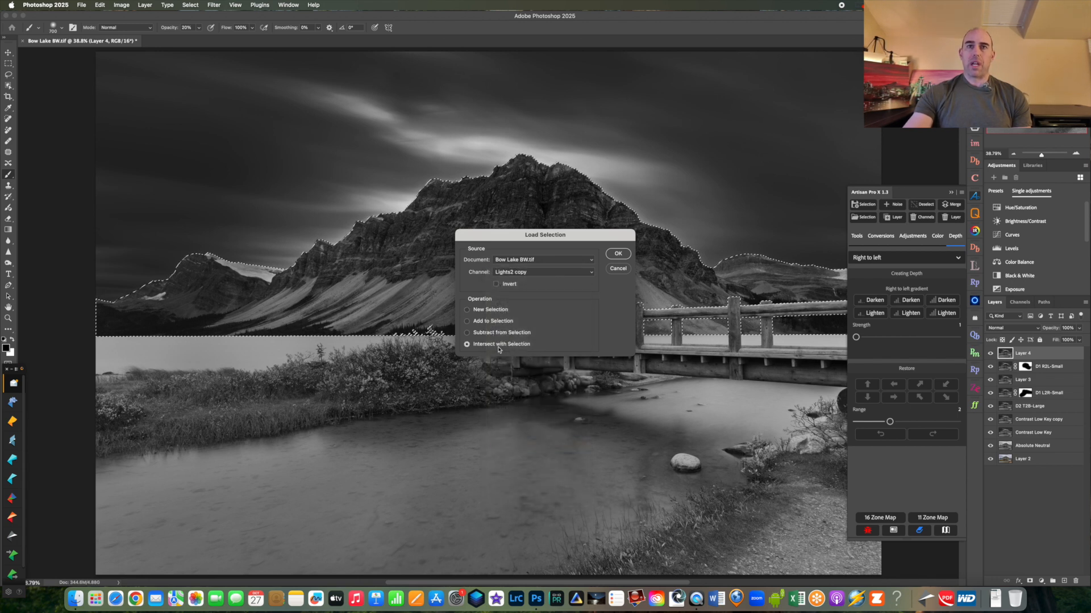
click(619, 254)
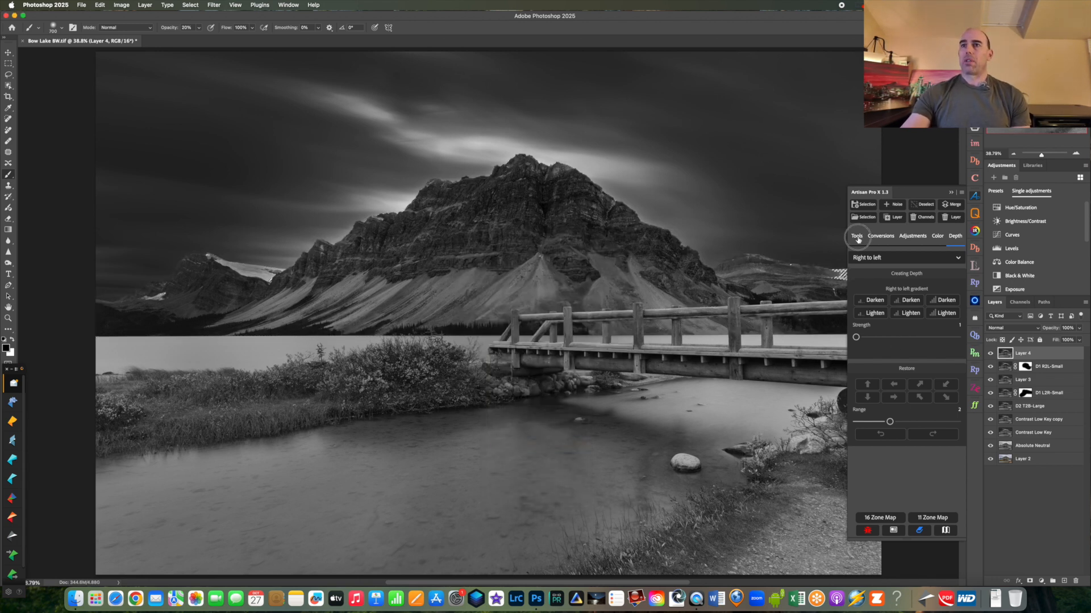
Step: Lighten the selected mountain highlights with the selective Pro Adjustments, raising the strength to 3
click(857, 236)
click(883, 377)
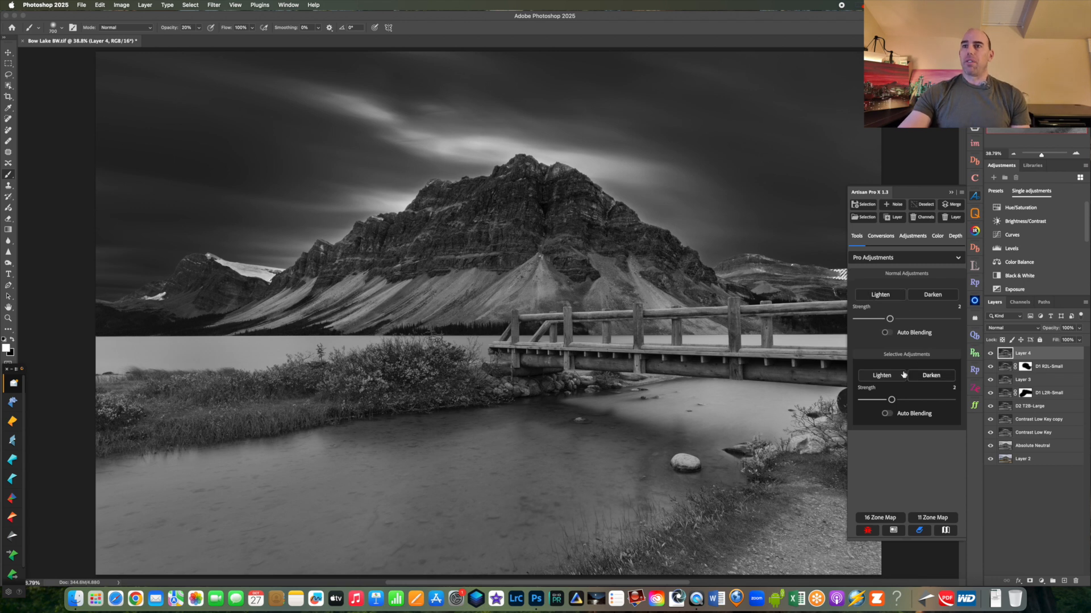
click(915, 400)
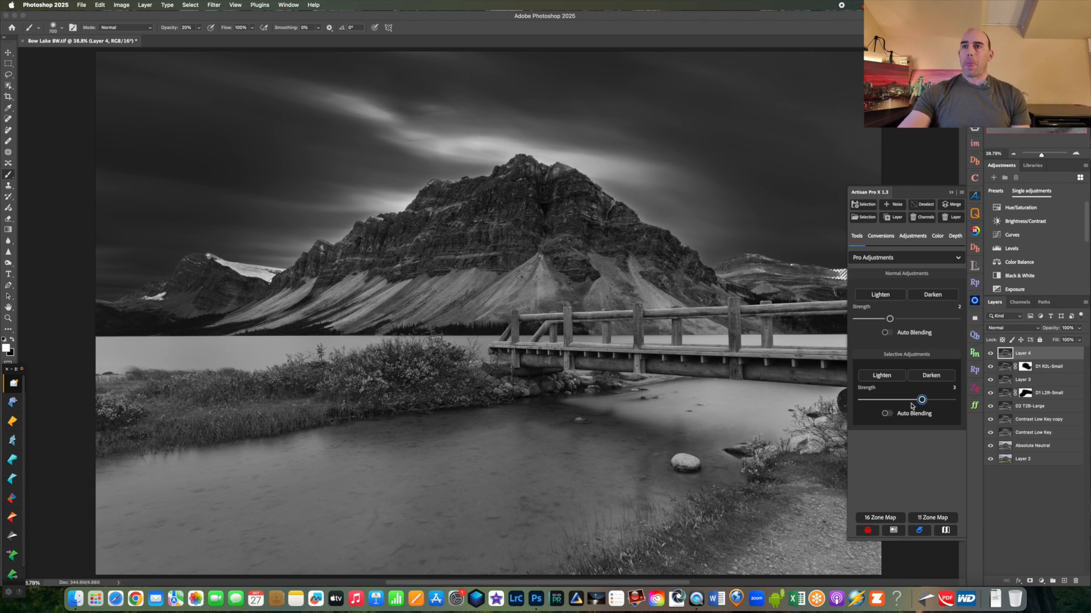
click(882, 381)
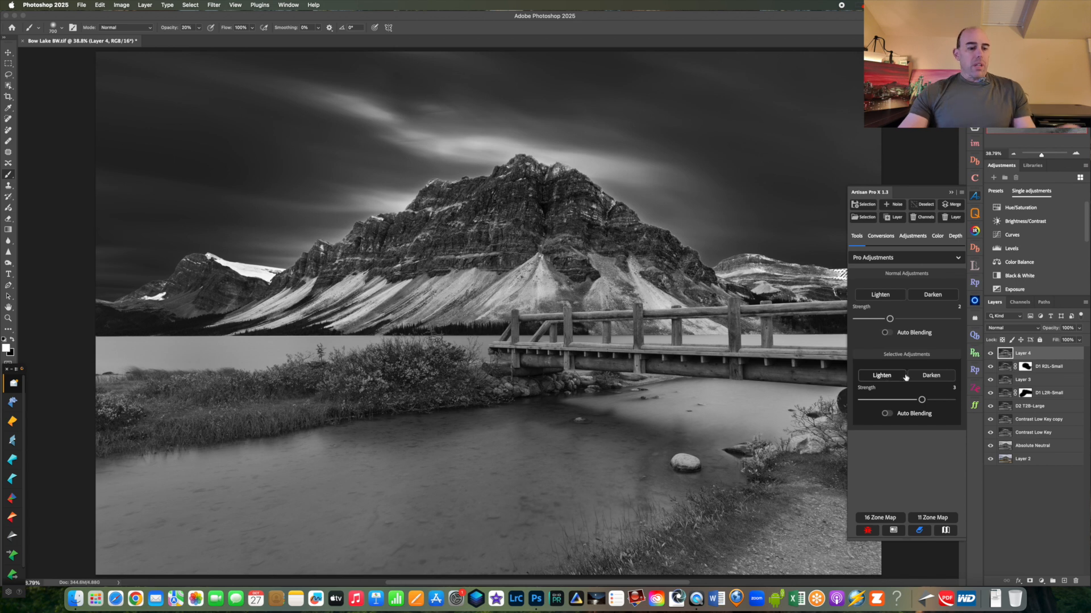
Step: Add a layer mask to Layer 4 and paint black over the outlying side mountains with a size 1000 brush at 27% opacity
click(953, 192)
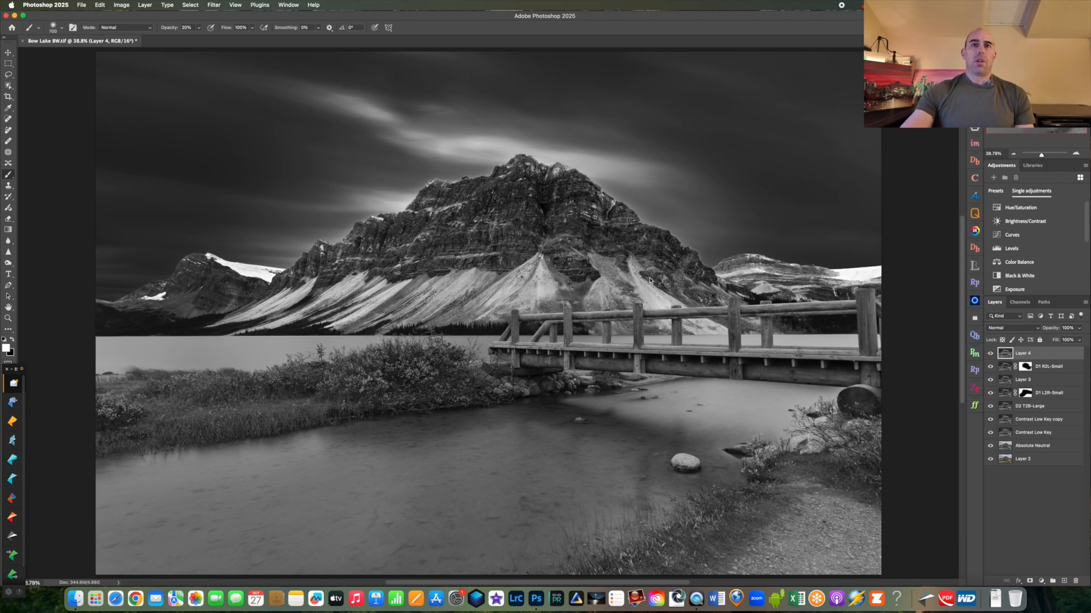
click(1029, 581)
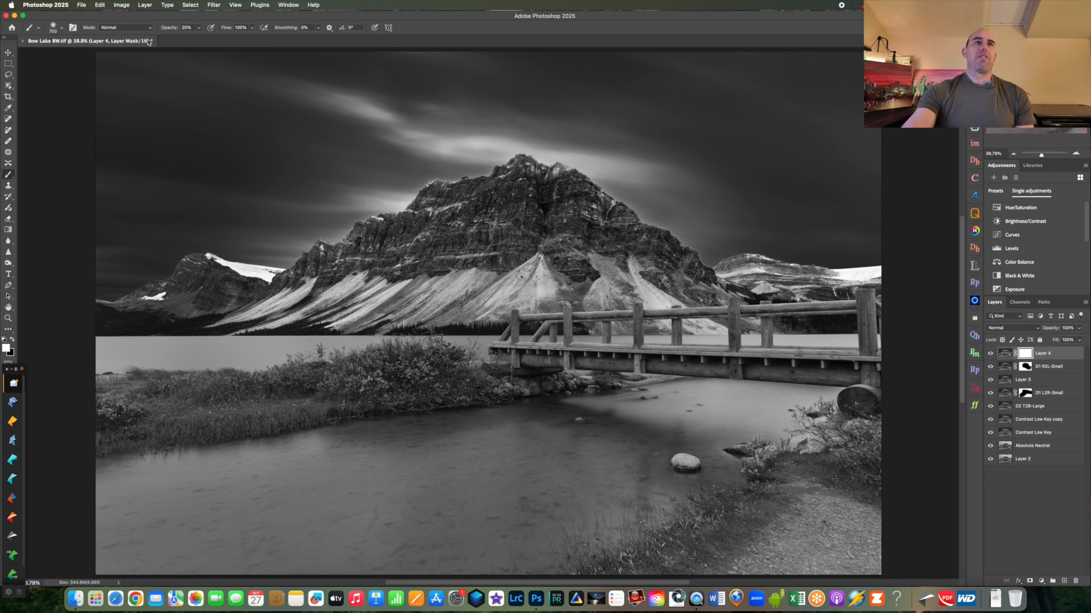
key(bracketright)
key(bracketright)
key(bracketright)
drag(166, 27, 168, 28)
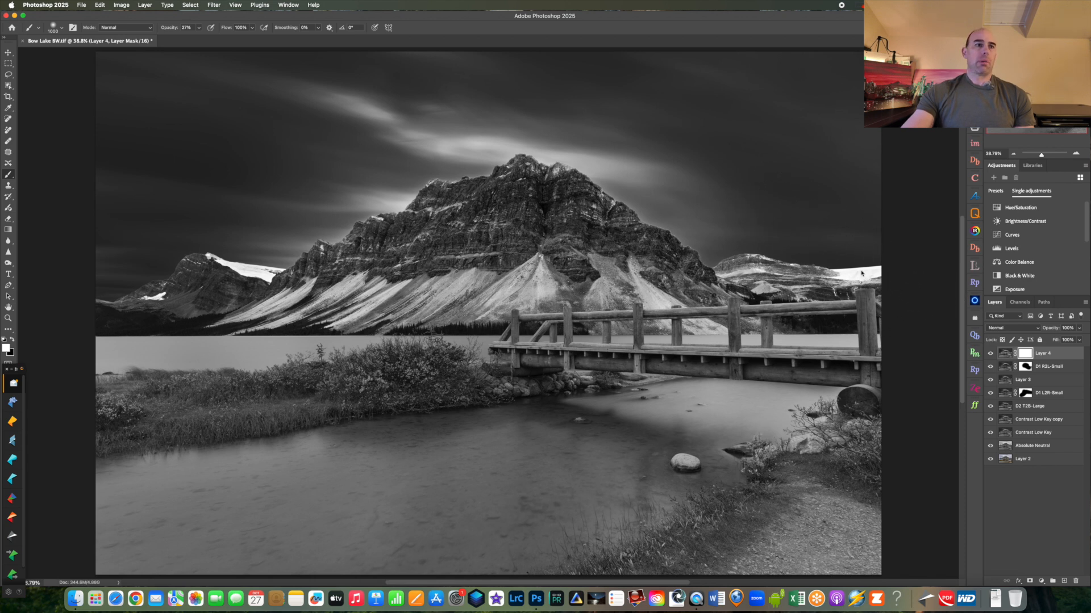
key(x)
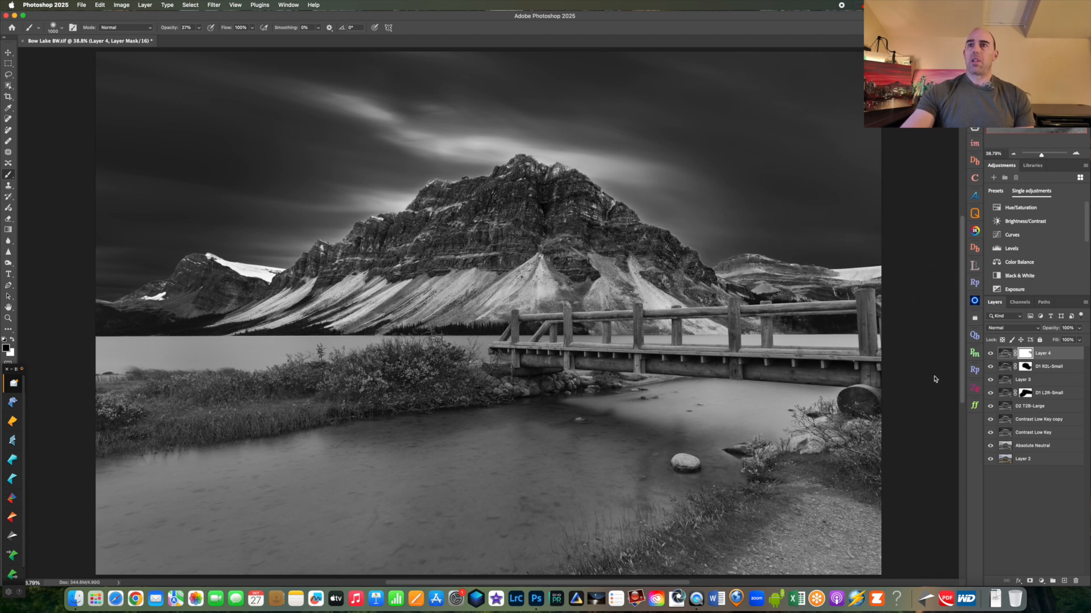
Step: Compare the photo with and without Layer 4, and against the Contrast Low Key stage with all layers above it hidden
click(990, 353)
click(990, 353)
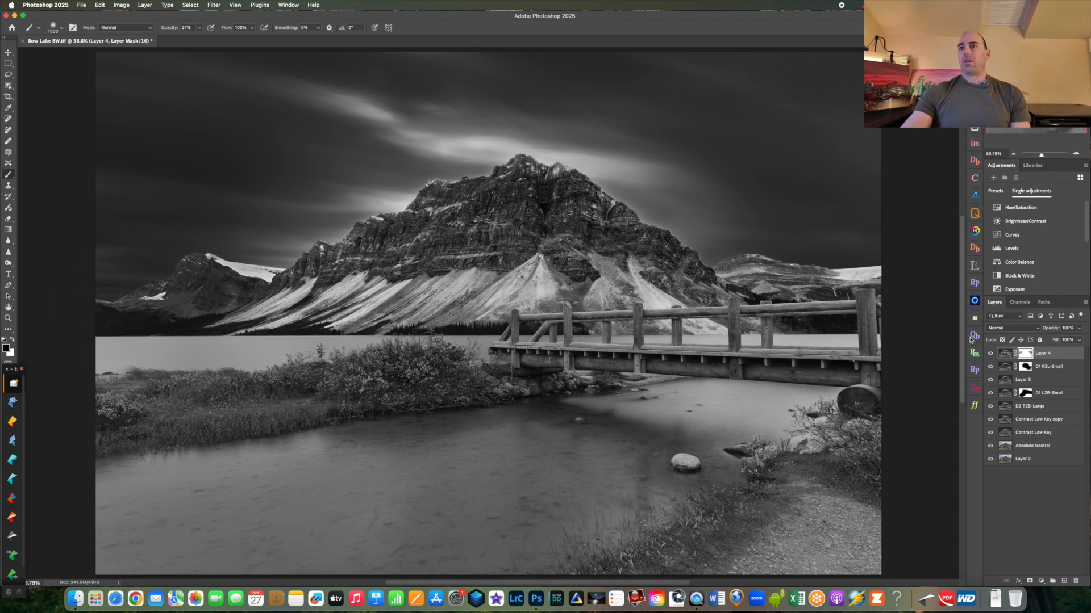
click(991, 353)
click(991, 354)
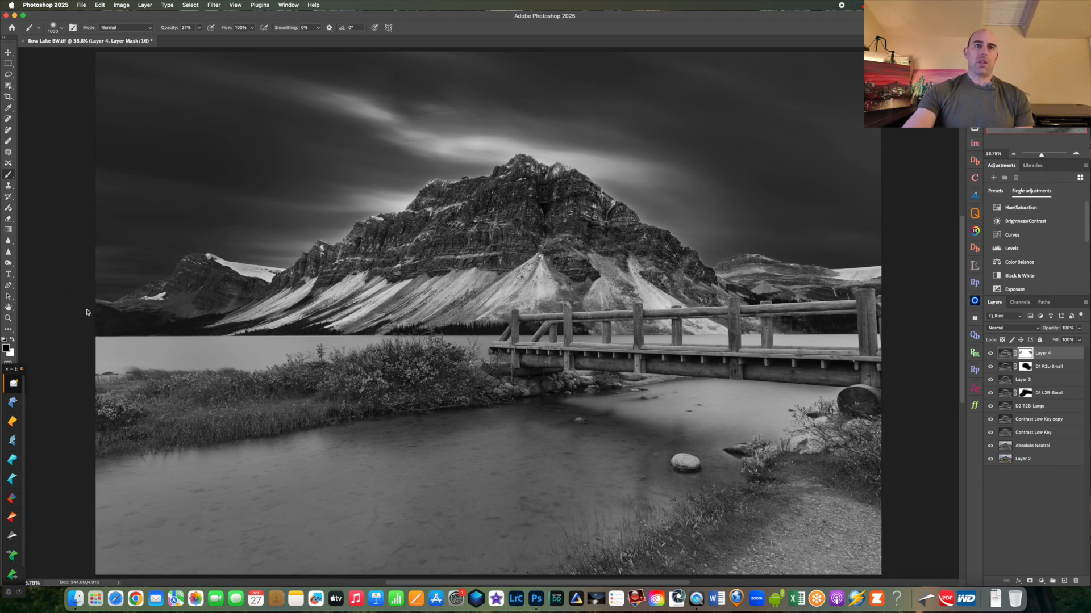
click(990, 353)
click(991, 354)
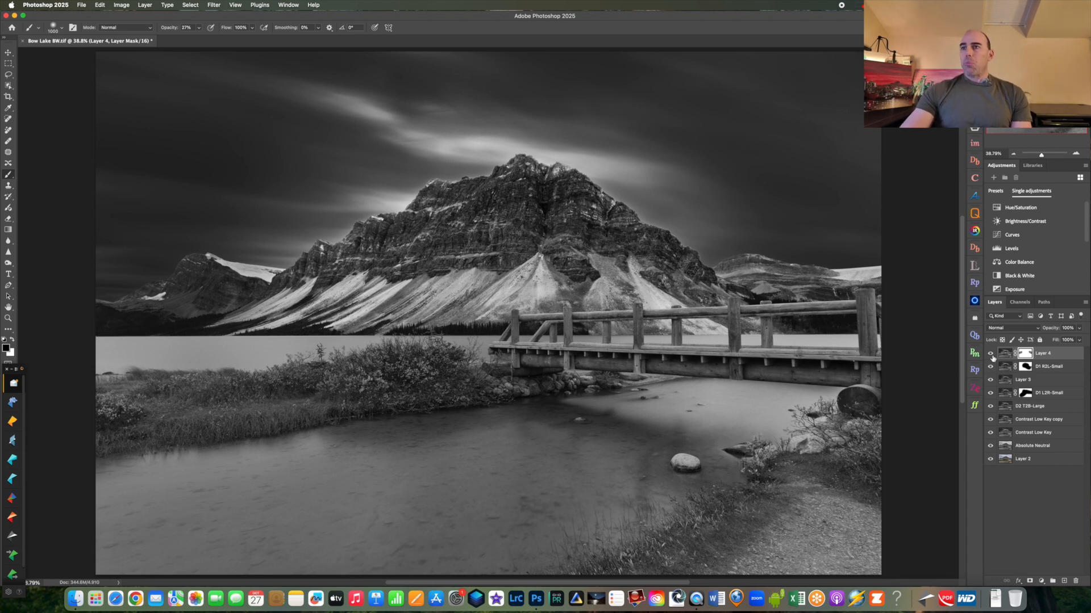
drag(990, 419, 990, 353)
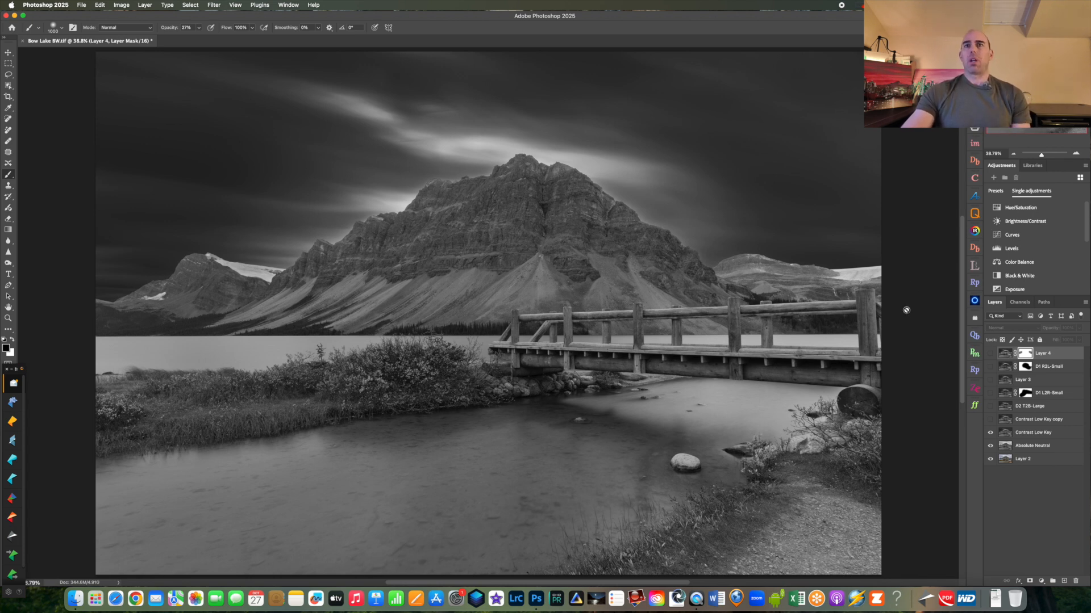
click(990, 353)
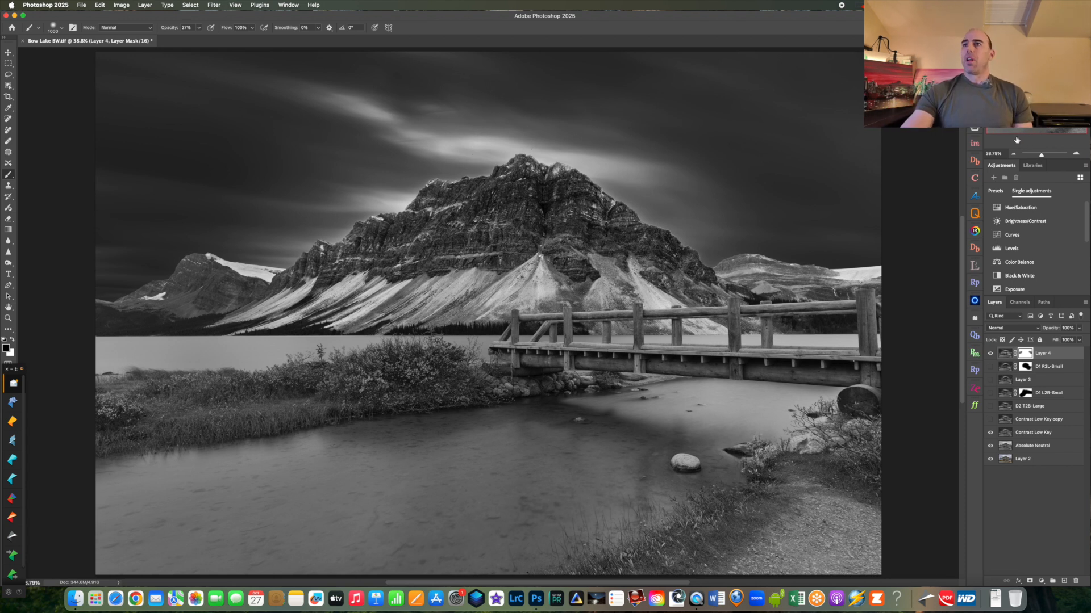
Step: Inspect the mountain's summit ridge up close for edge quality, then return to the full image view
drag(1044, 155, 1050, 158)
drag(1036, 101, 1038, 89)
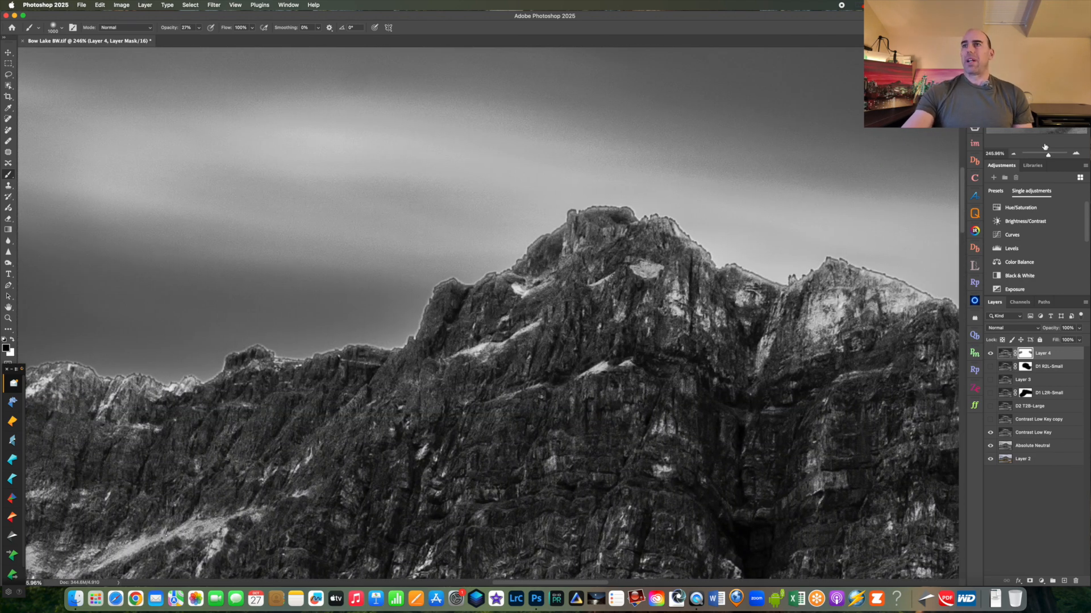
drag(1048, 156, 1041, 157)
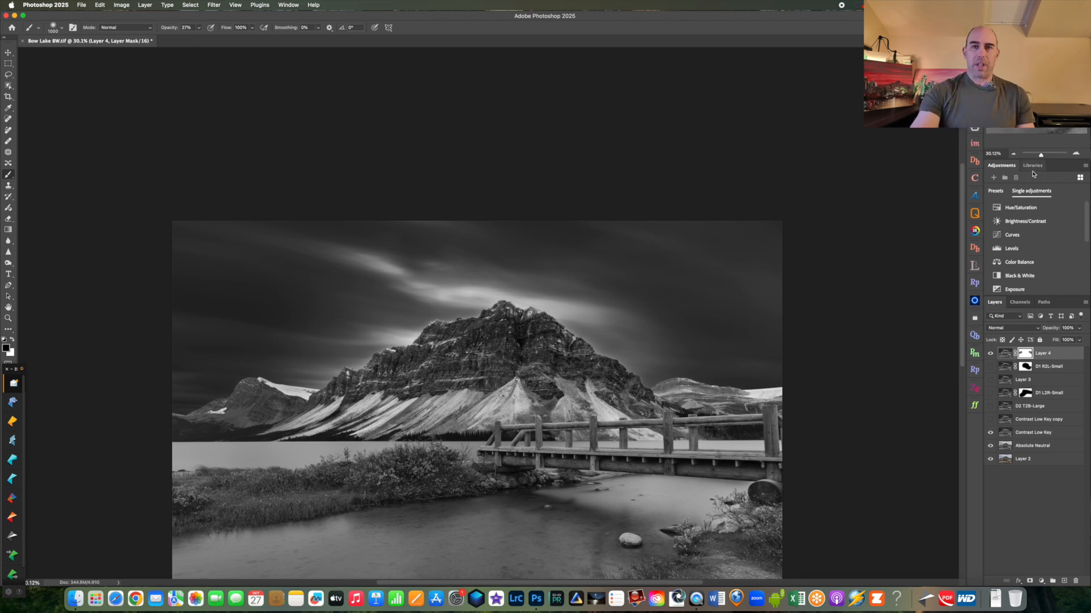
key(super+0)
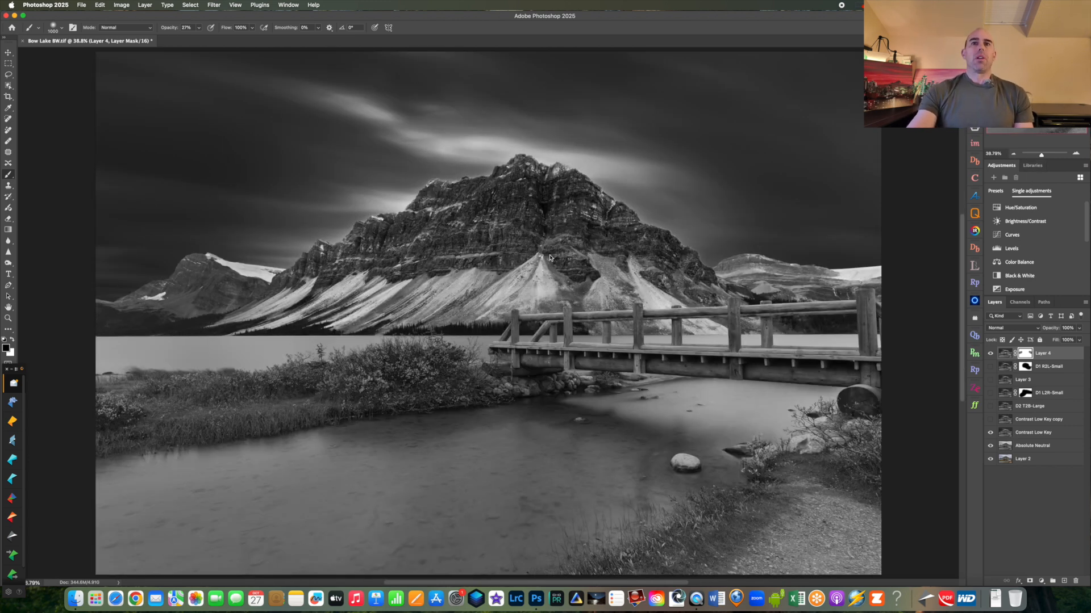